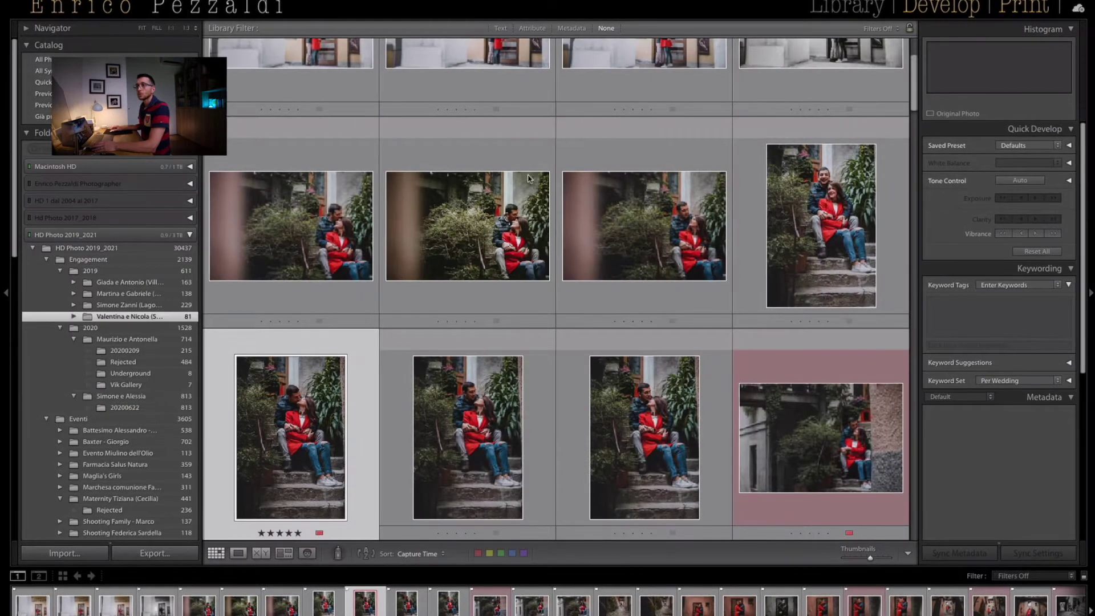
Filter to the flagged, five-star, red-labelled photos and move them into the Print module.
left_click(532, 27)
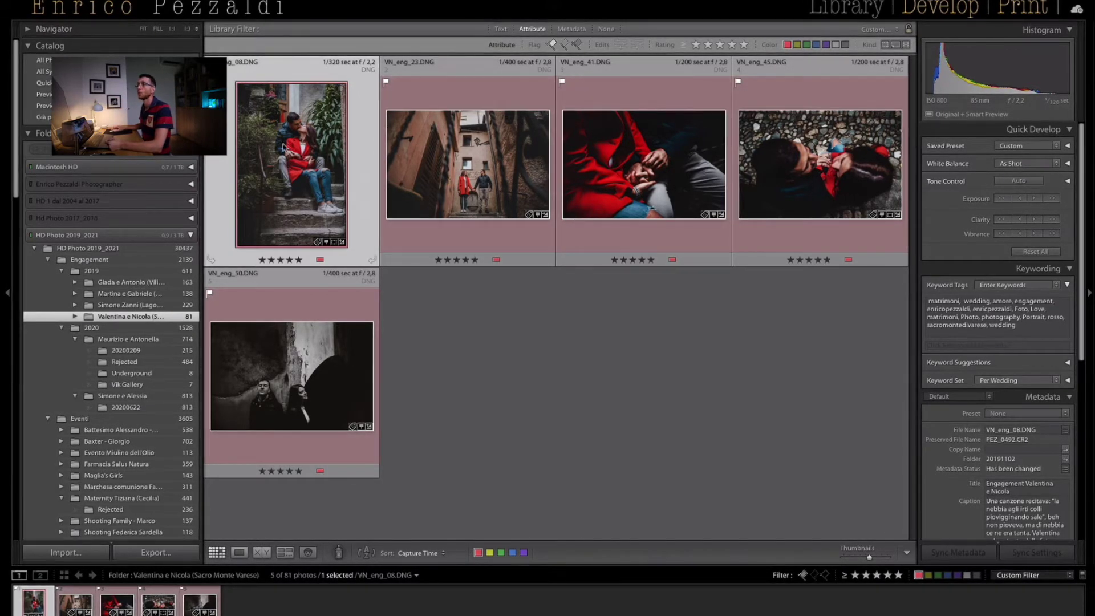
left_click(1020, 10)
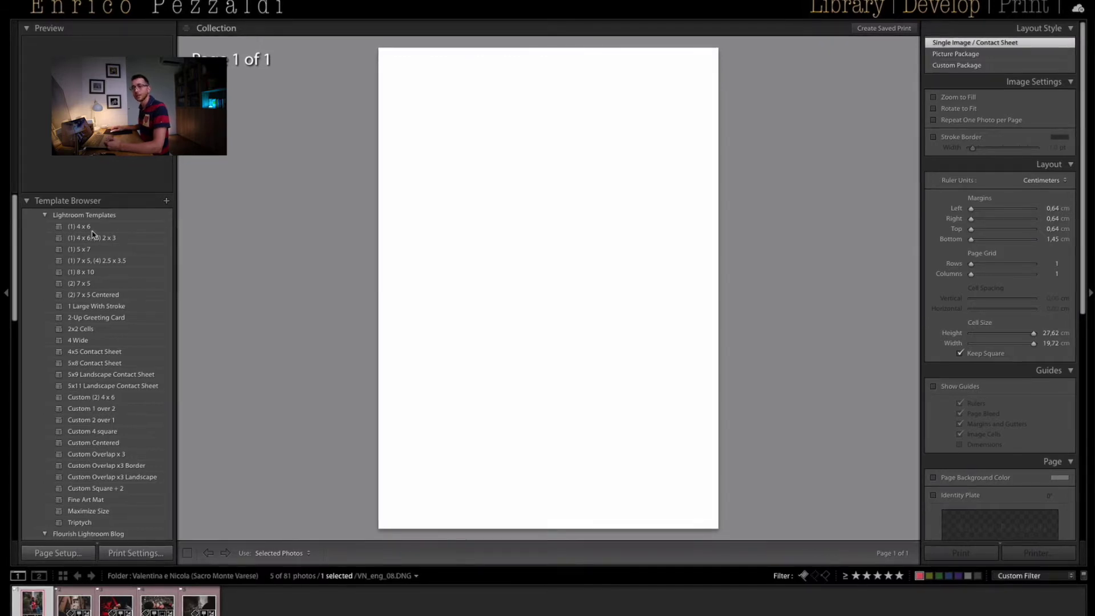
Apply the (1) 4 x 6 template and bring up Manage Custom Sizes from Page Setup.
left_click(83, 226)
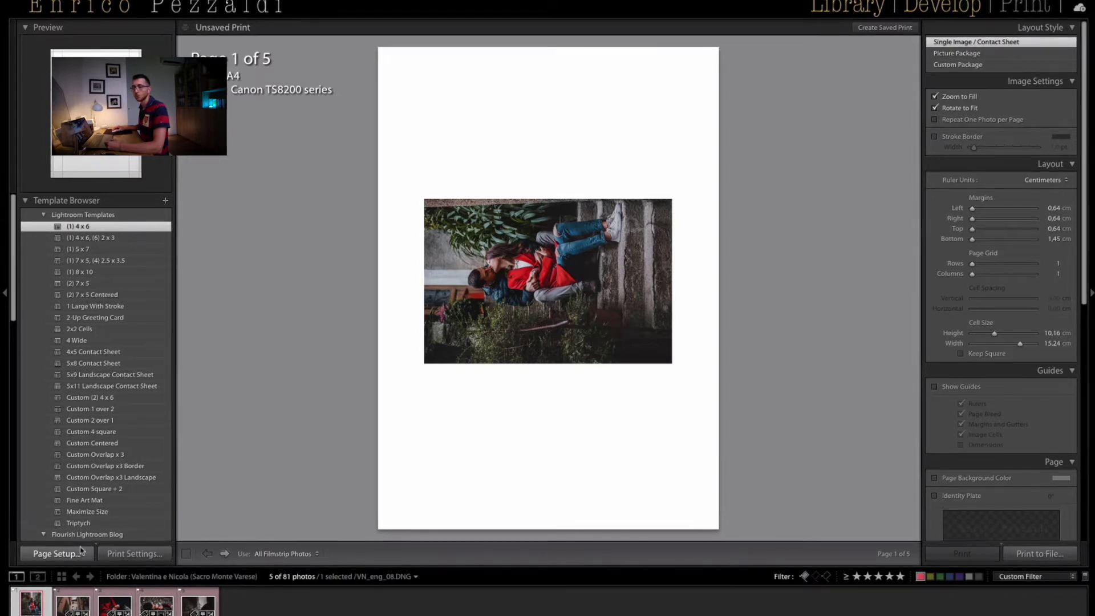
left_click(65, 557)
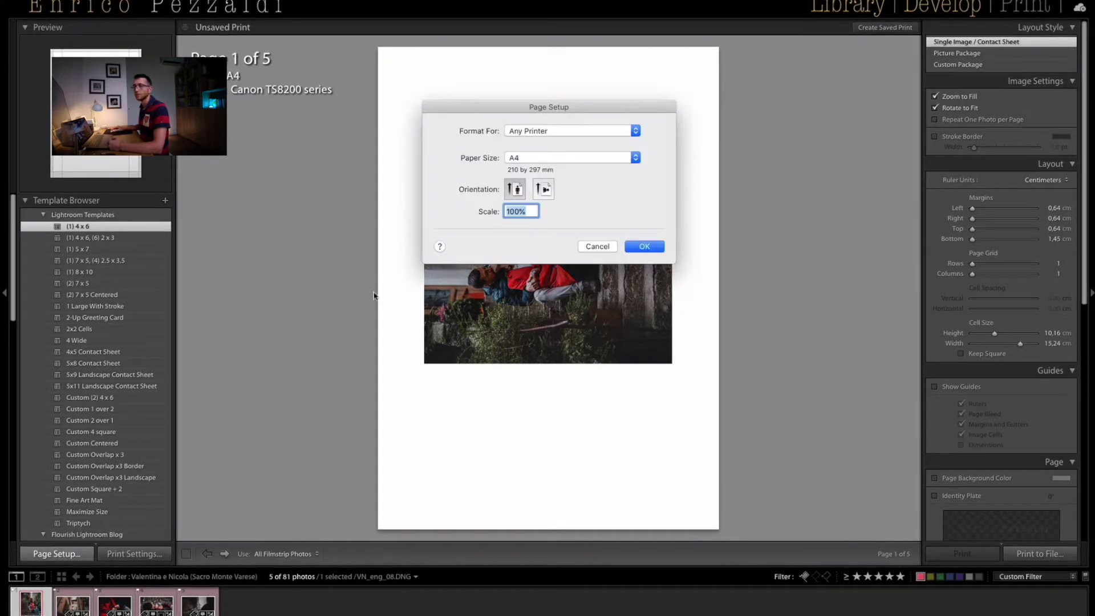
left_click(539, 162)
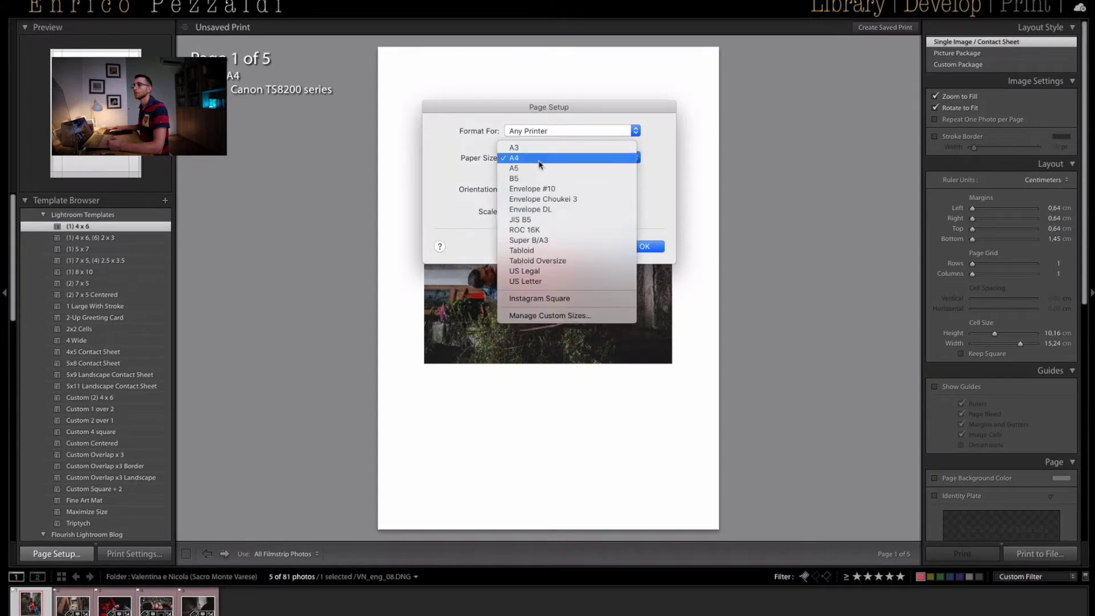
left_click(573, 317)
Add a new custom paper size named Immagini per Instagram.
left_click(433, 253)
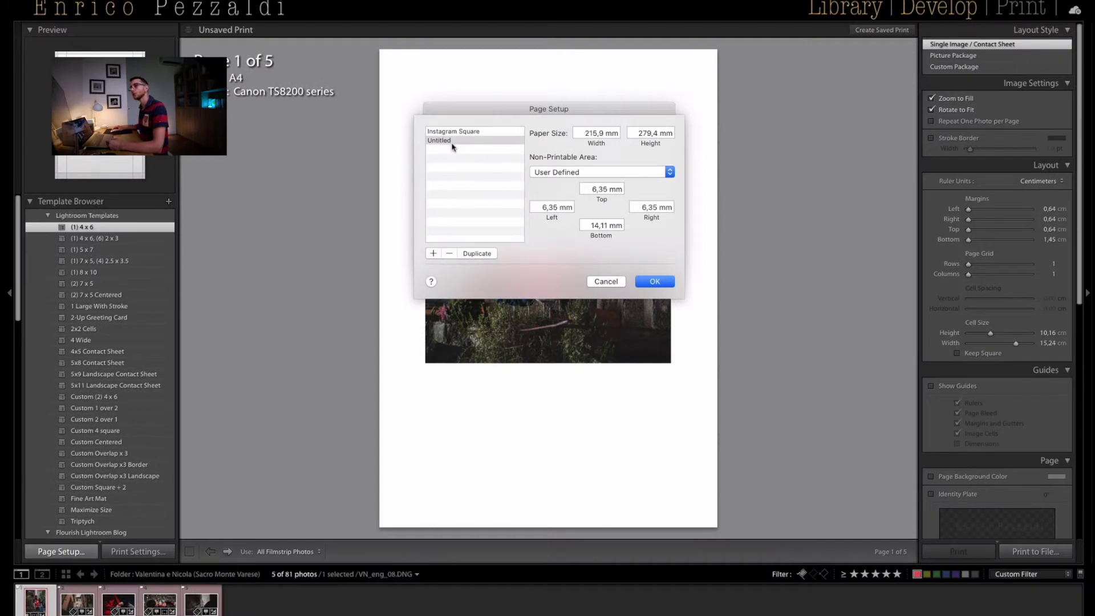
double_click(453, 141)
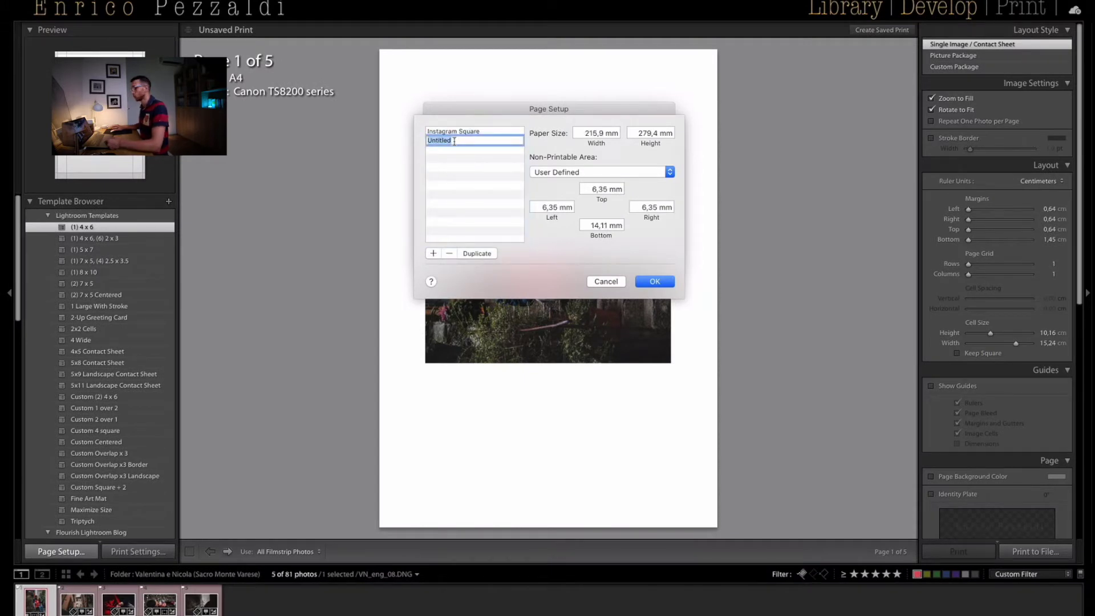
key("BackSpace")
type("Immagini per Instagra")
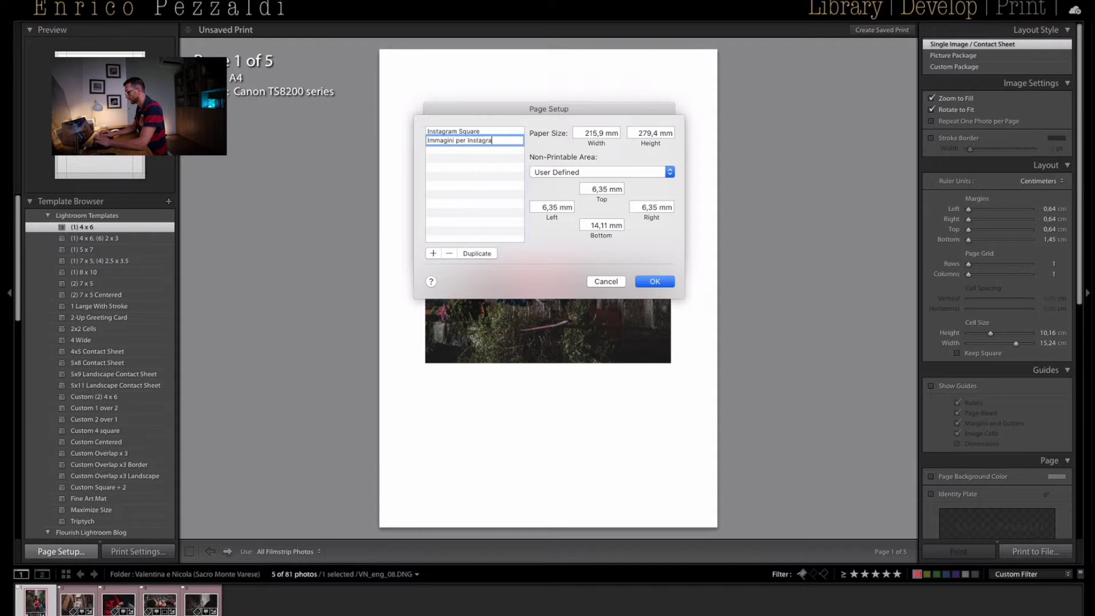
type("m")
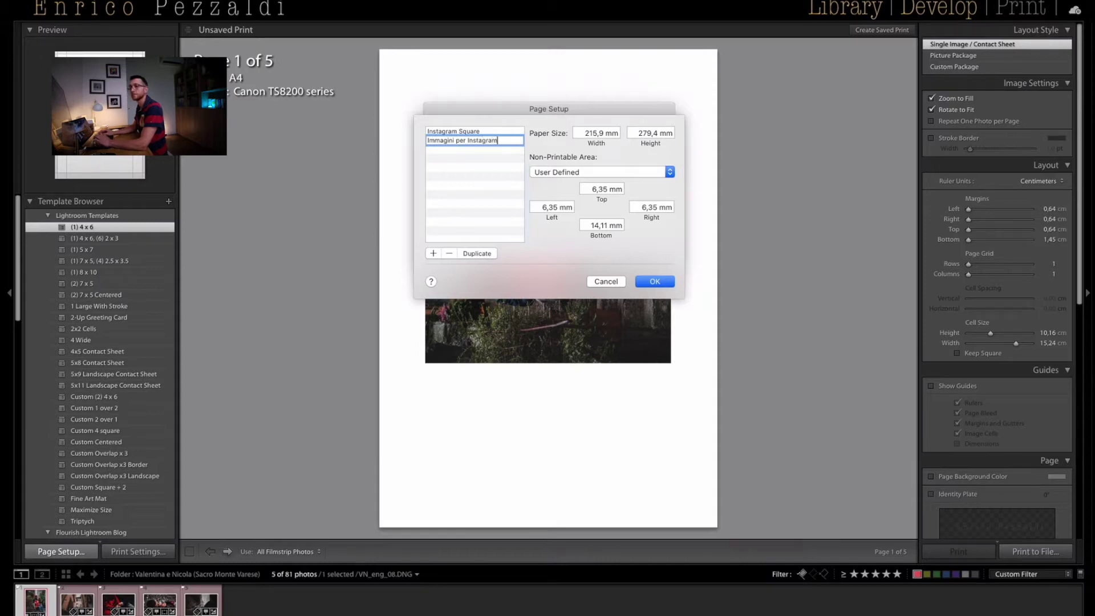
key("Return")
Make the size 92 × 92 mm with all margins 0 and save it.
left_click(602, 134)
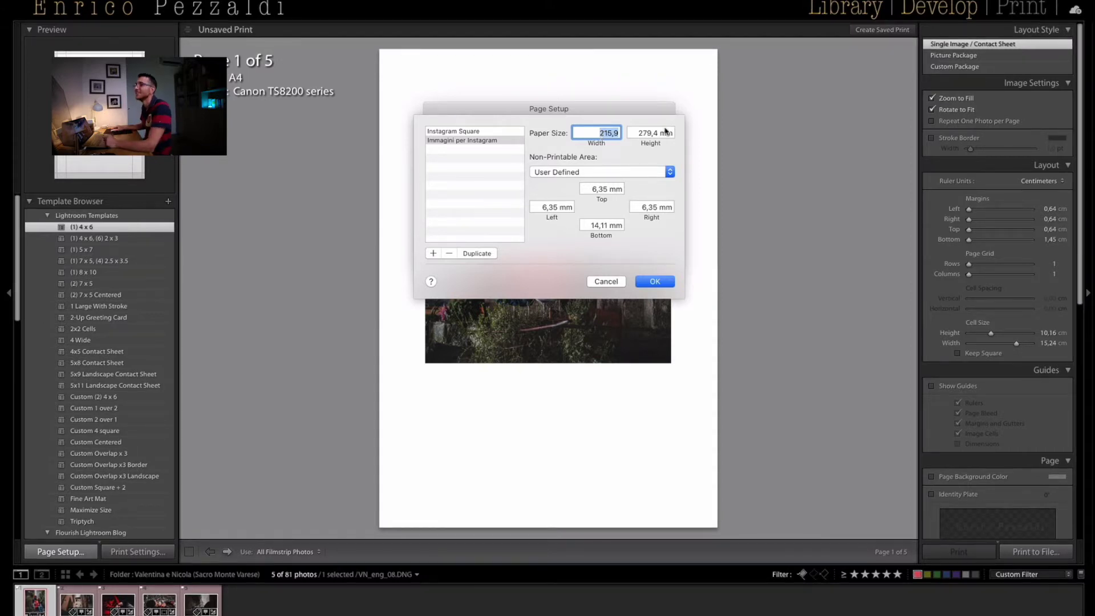
type("92")
key("Tab")
type("92")
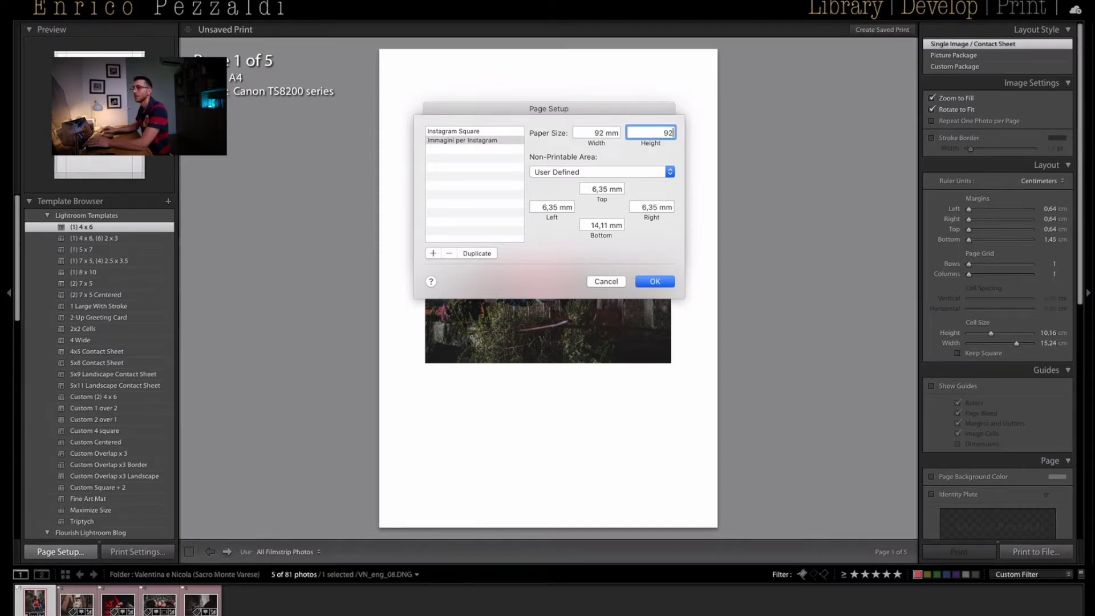
left_click(598, 189)
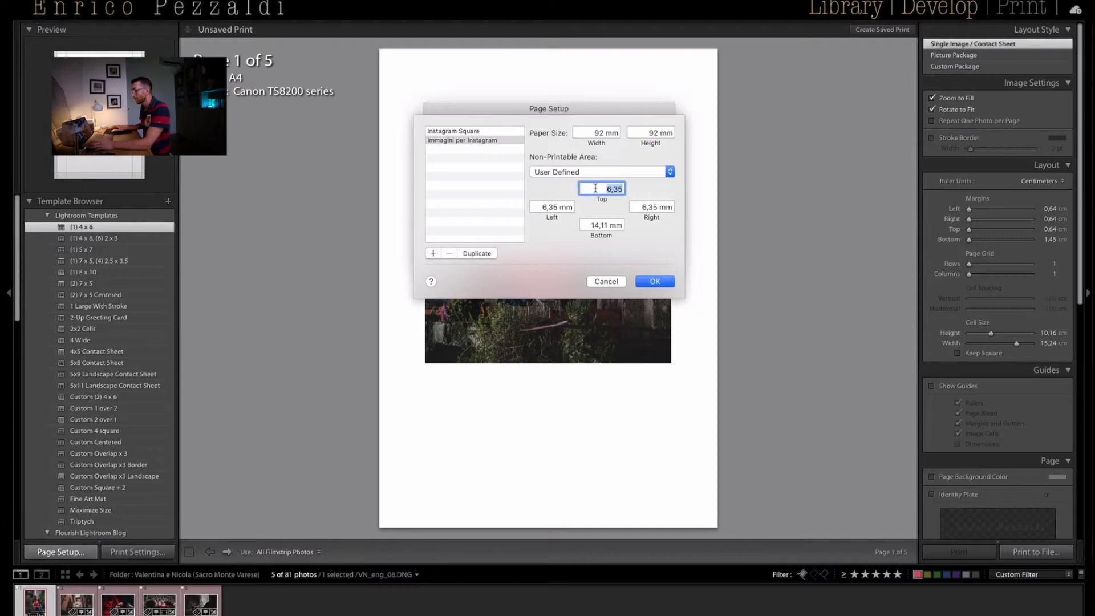
type("00")
key("Tab")
type("0")
key("Tab")
type("0")
key("Tab")
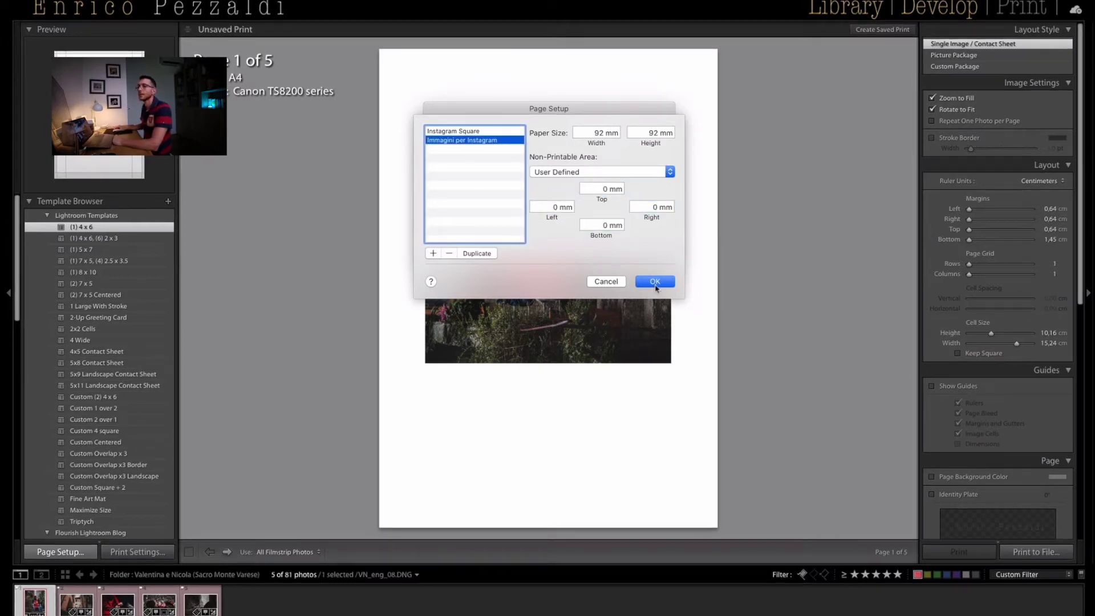
left_click(656, 283)
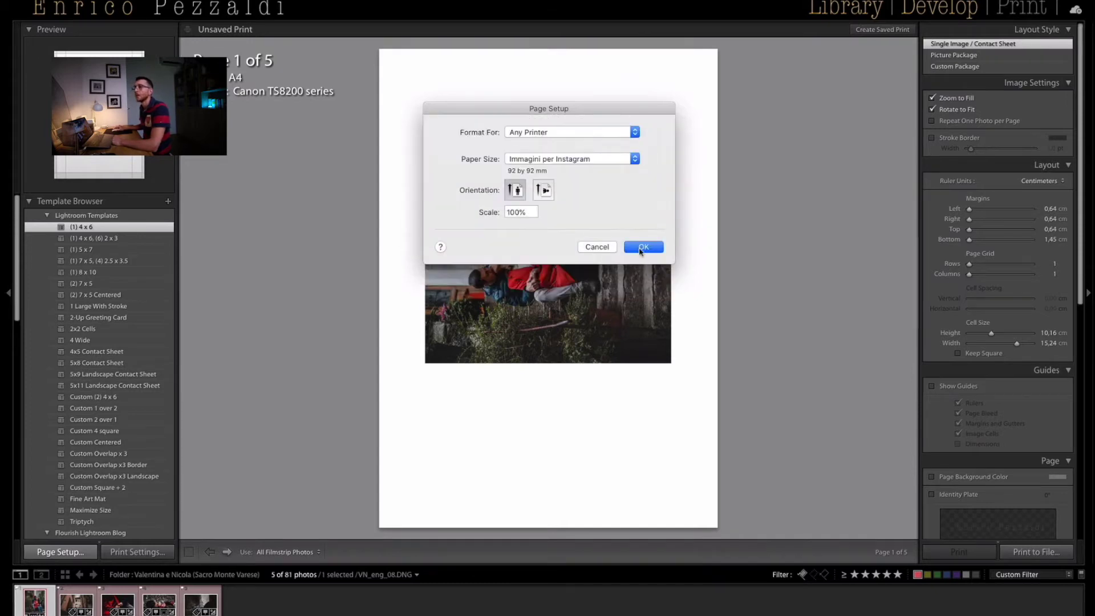
Apply the square paper, turn off Zoom to Fill and Rotate to Fit, set margins 0 and cell 9.20 cm.
left_click(655, 247)
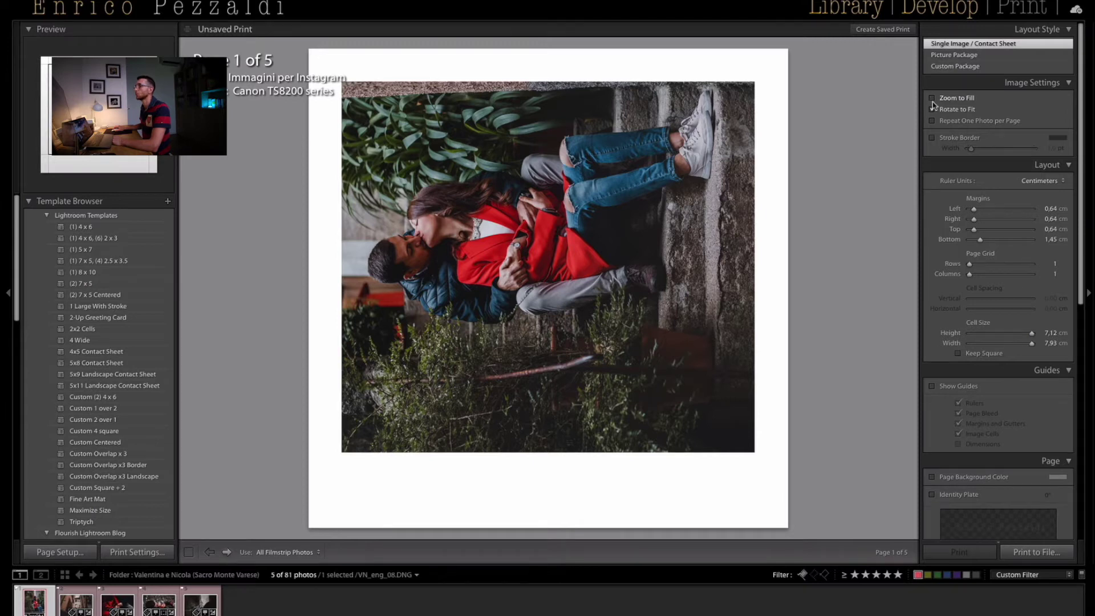
left_click(932, 100)
left_click(932, 109)
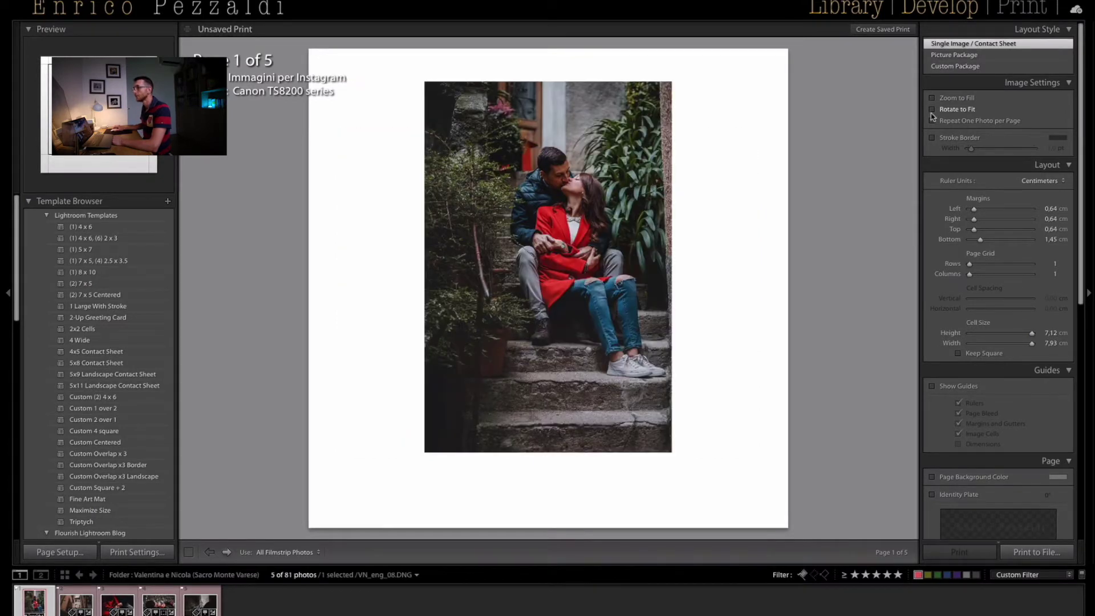
left_click_drag(974, 211, 969, 242)
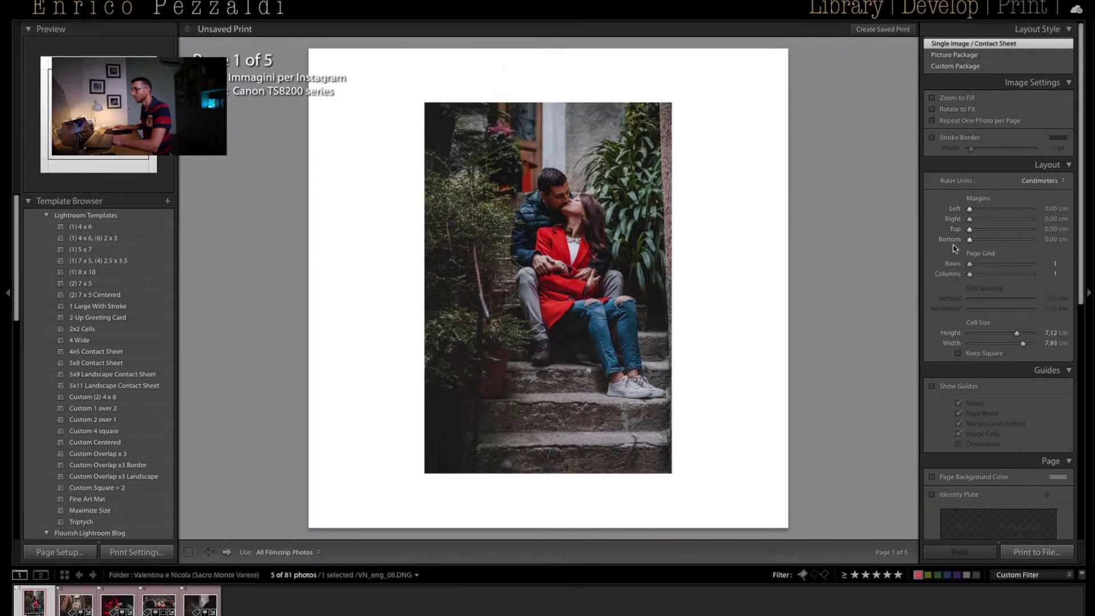
left_click_drag(1018, 337, 1033, 337)
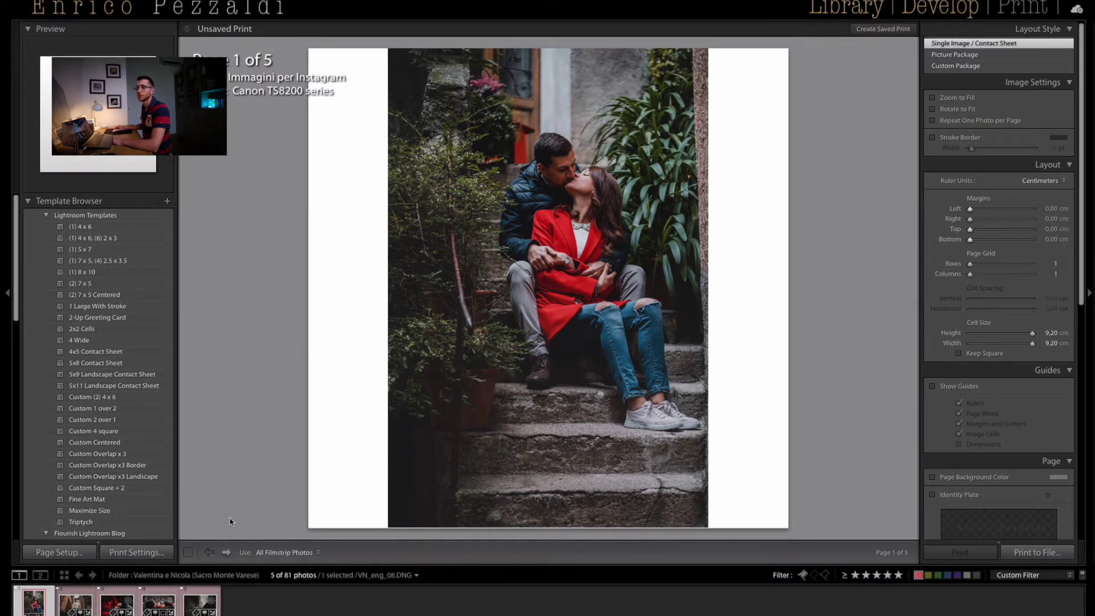
Preview pages two through five, then return to the first page.
left_click(226, 552)
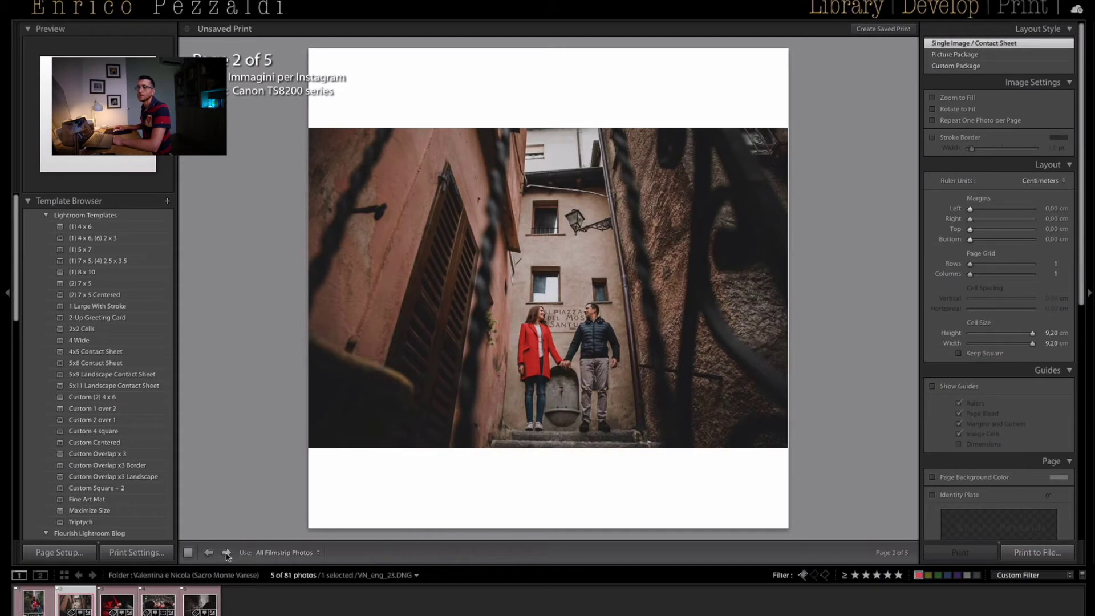
left_click(226, 552)
left_click(226, 552)
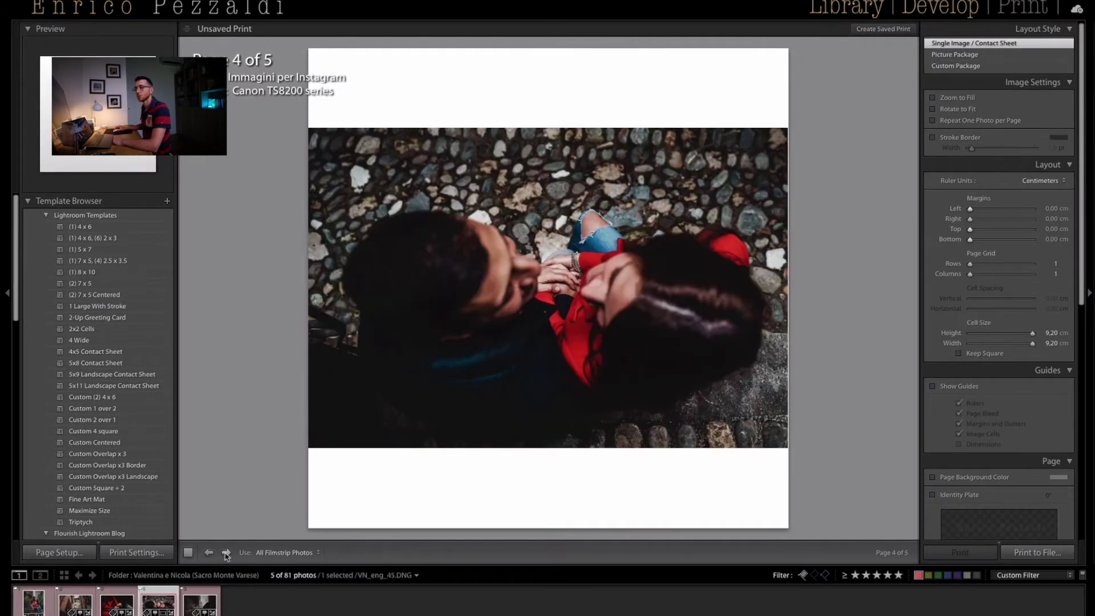
left_click(227, 552)
left_click(208, 552)
left_click(208, 552)
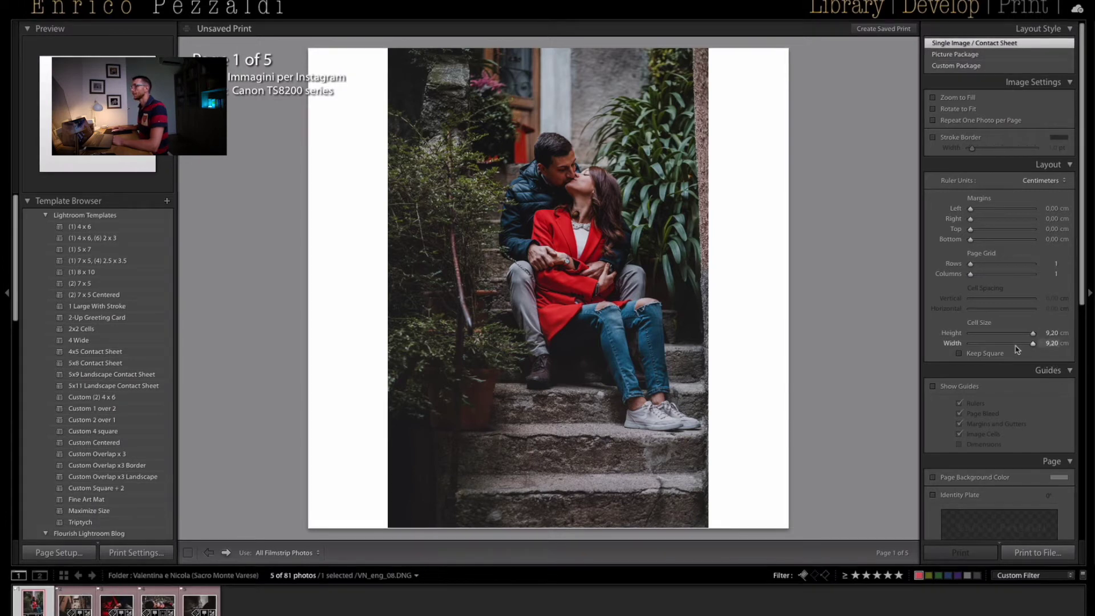
Add the coloured initials identity plate, shrunk and centred below the second photo.
scroll(1037, 339, "down", 3)
scroll(1026, 322, "down", 1)
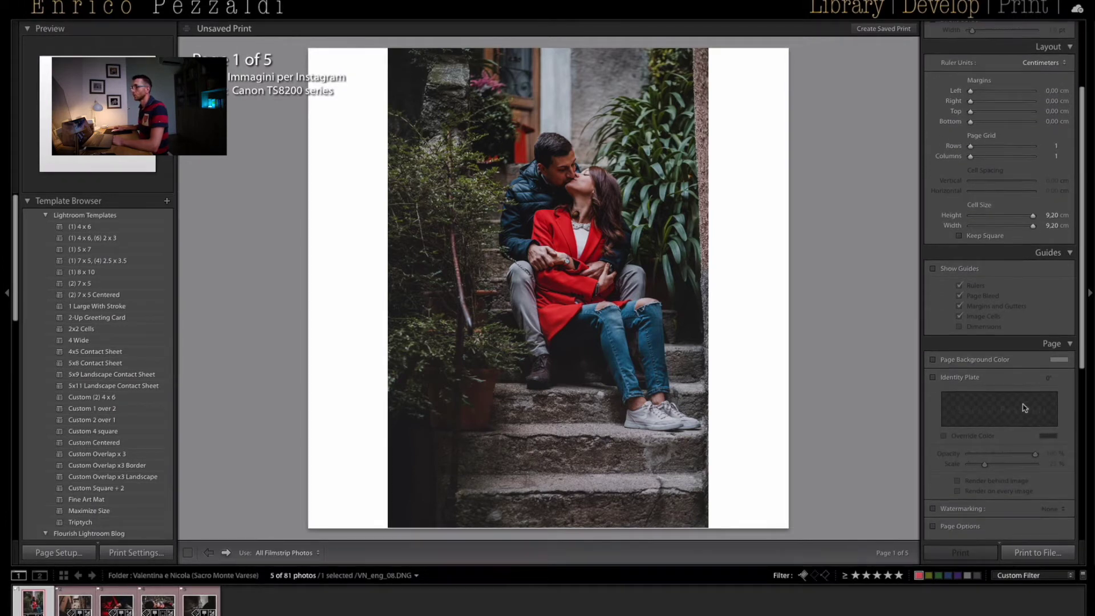
scroll(1009, 314, "down", 3)
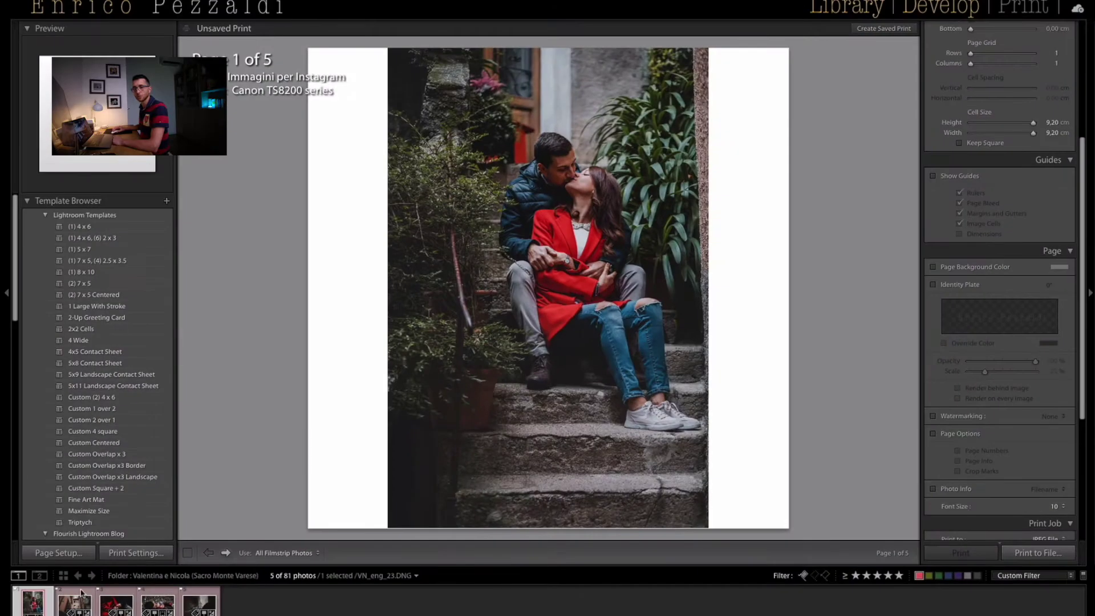
left_click(82, 593)
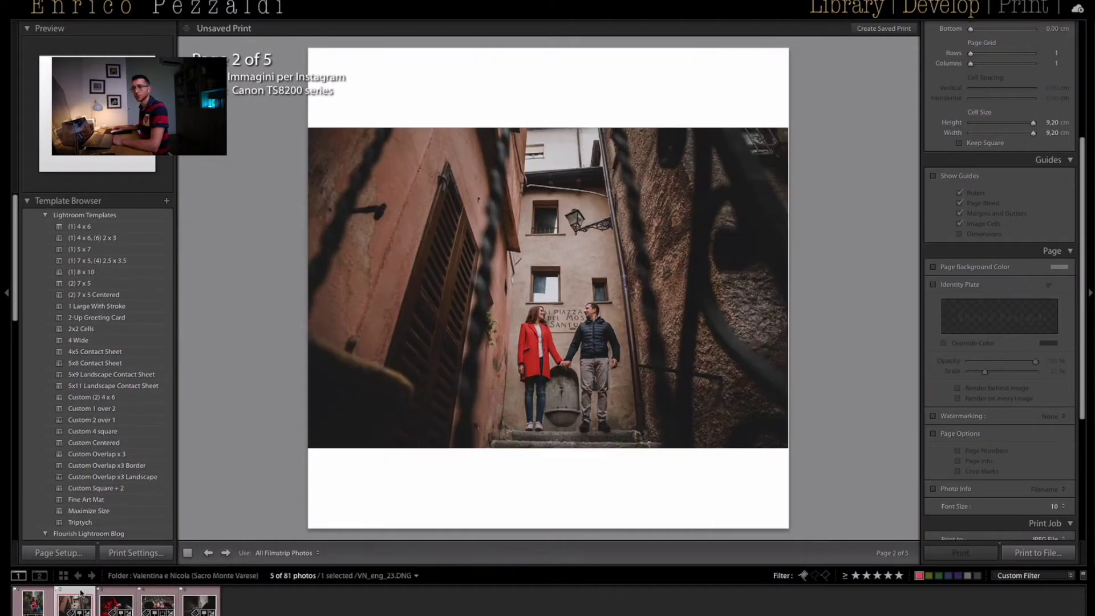
left_click(934, 286)
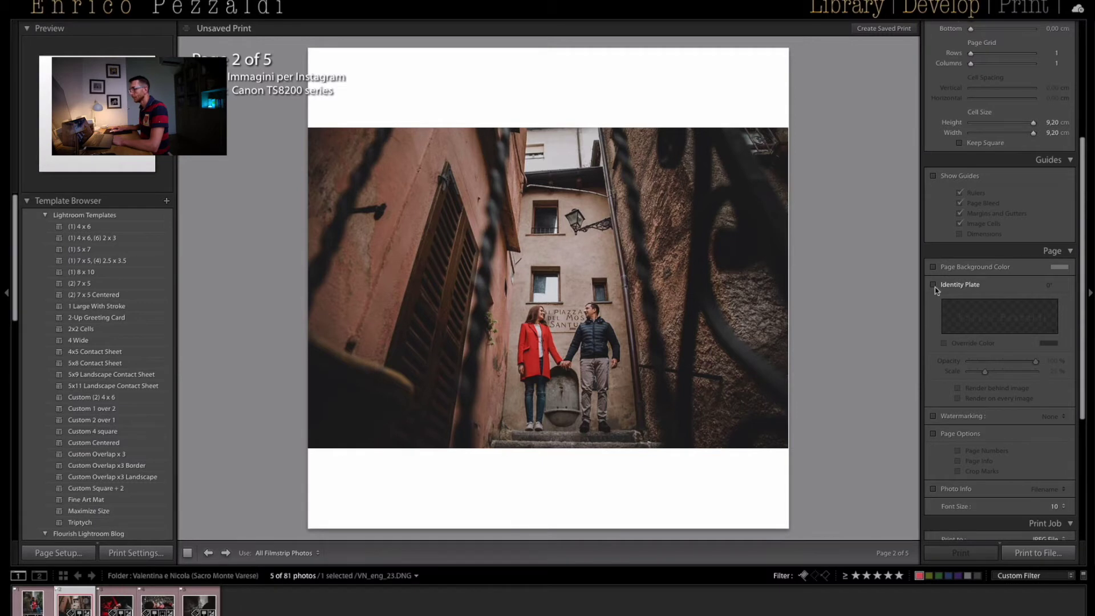
left_click(1052, 330)
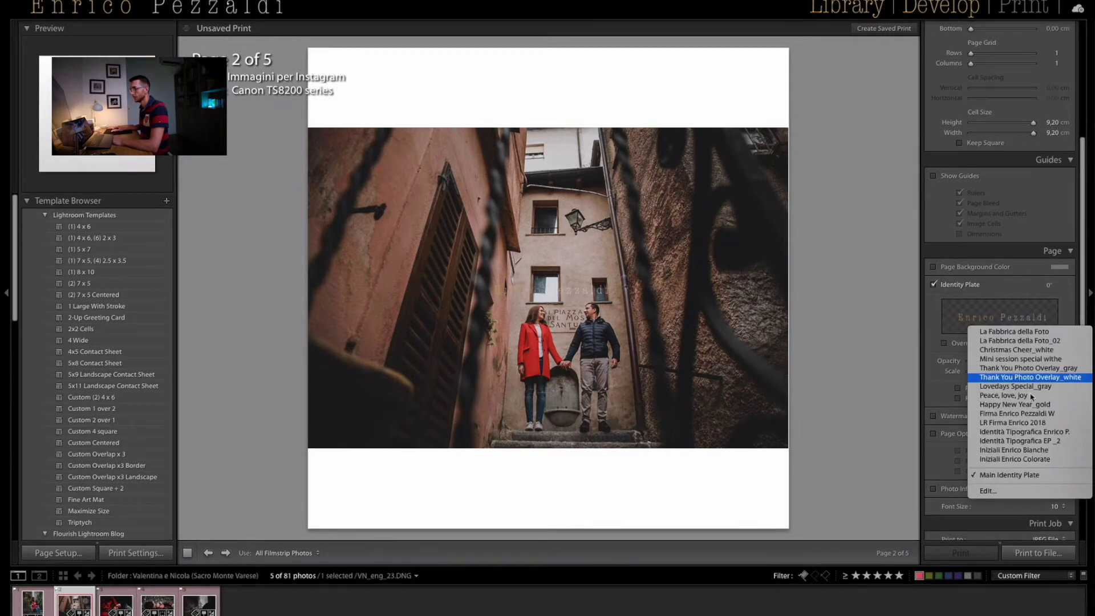
left_click(1063, 460)
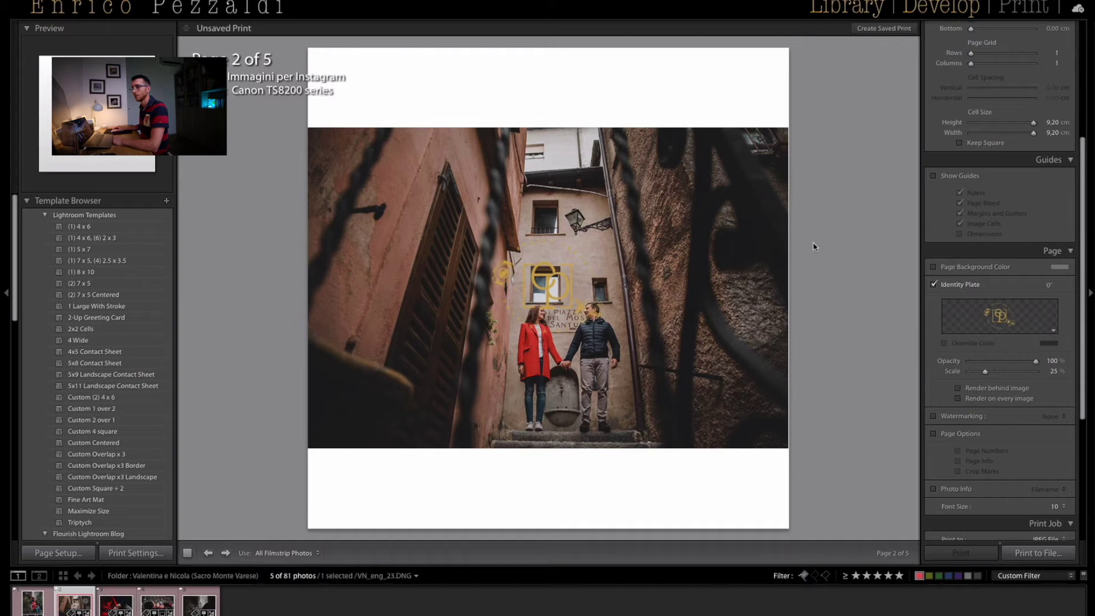
left_click_drag(546, 285, 547, 444)
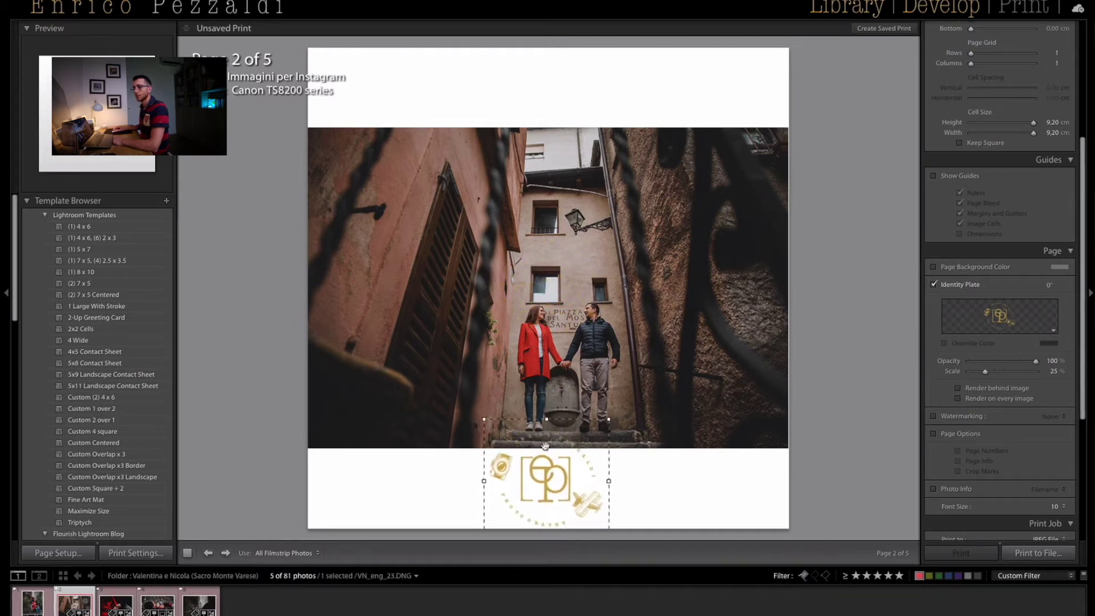
mouse_move(608, 383)
left_mouse_down()
mouse_move(527, 463)
mouse_move(549, 483)
left_mouse_up()
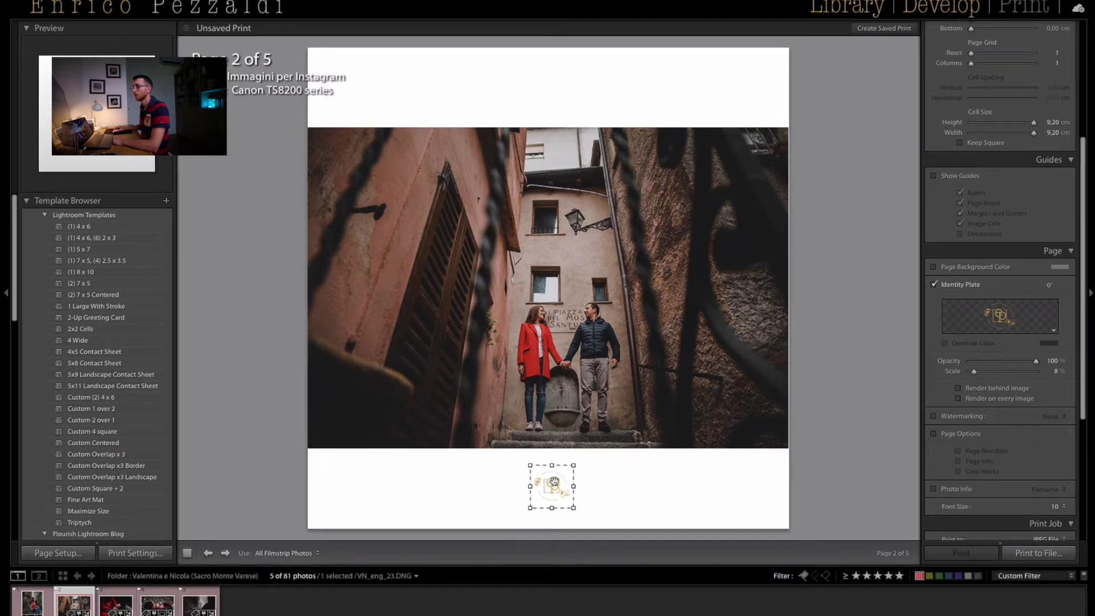
Turn the identity plate off so the pages print without the gold logo.
scroll(929, 180, "down", 1)
left_click(933, 167)
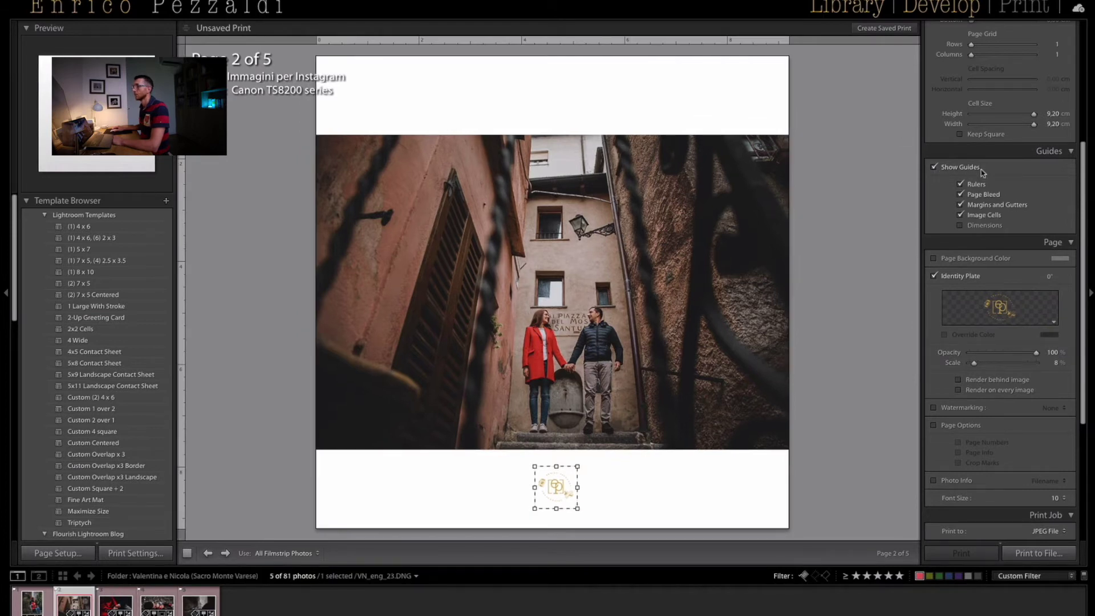
left_click(934, 167)
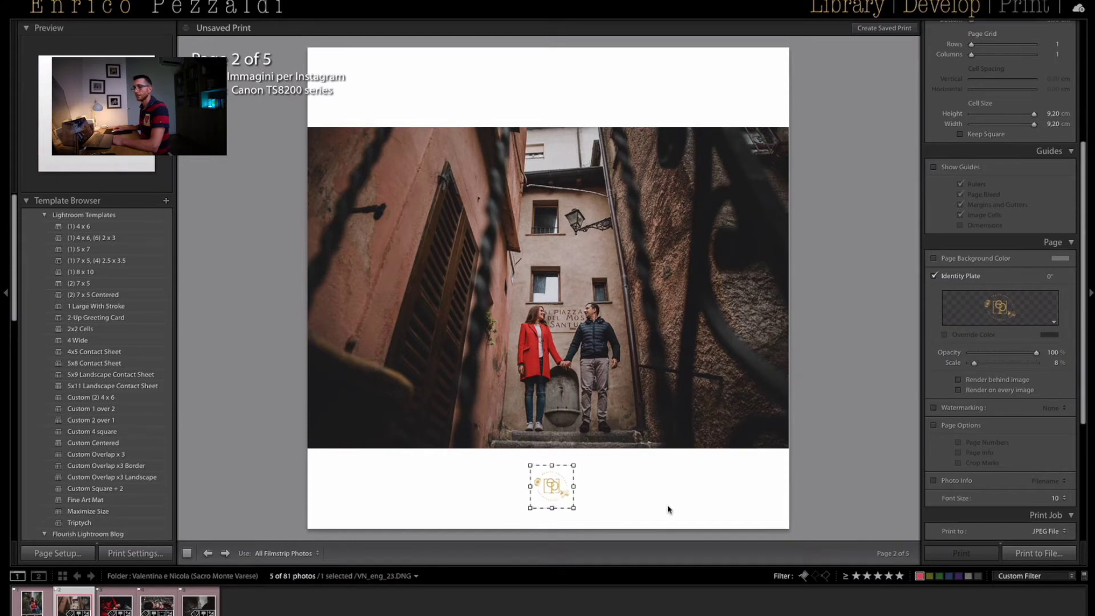
left_click(695, 470)
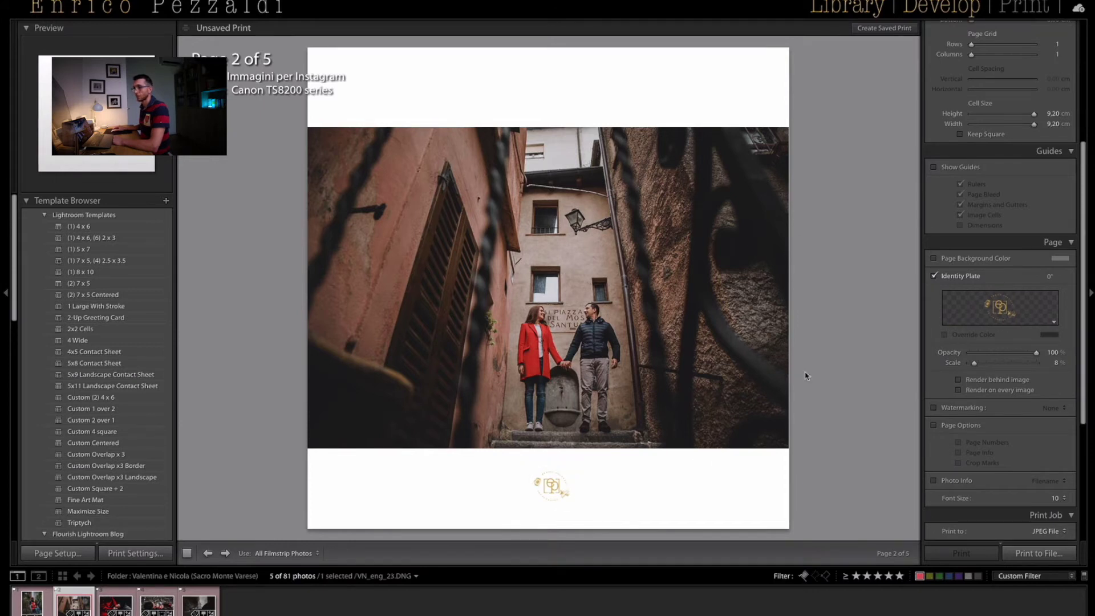
left_click(934, 277)
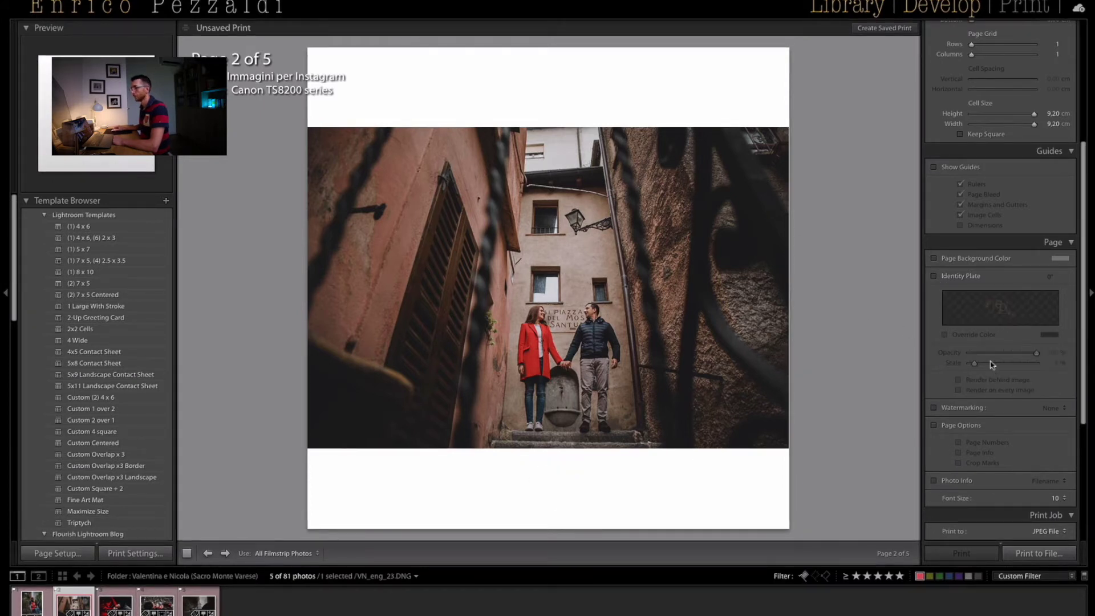
scroll(999, 368, "down", 1)
scroll(981, 409, "down", 2)
scroll(980, 409, "down", 2)
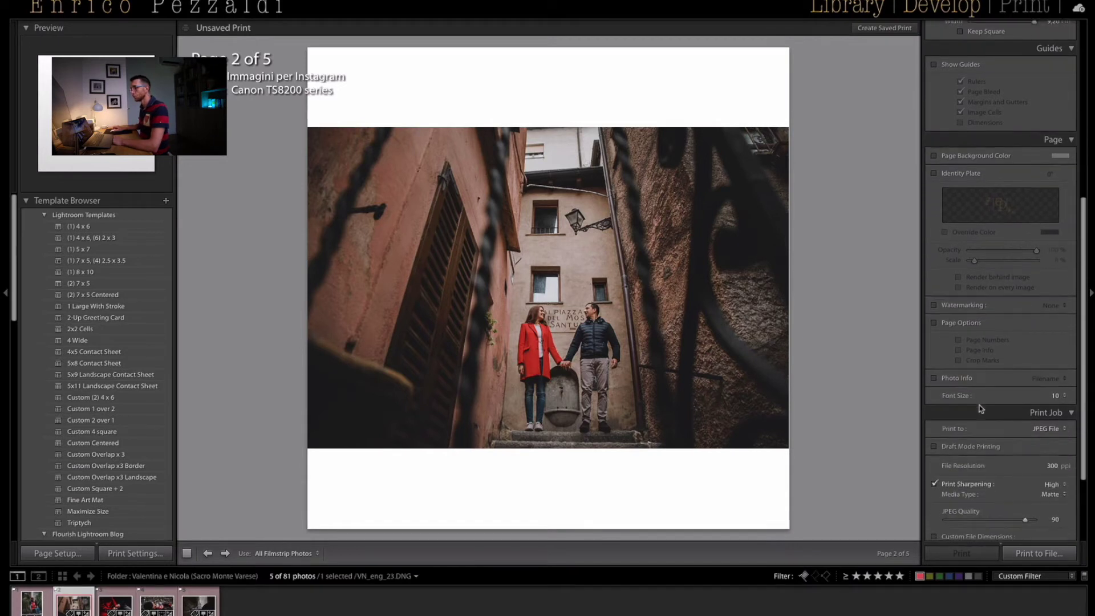
scroll(980, 409, "down", 2)
scroll(980, 409, "down", 2)
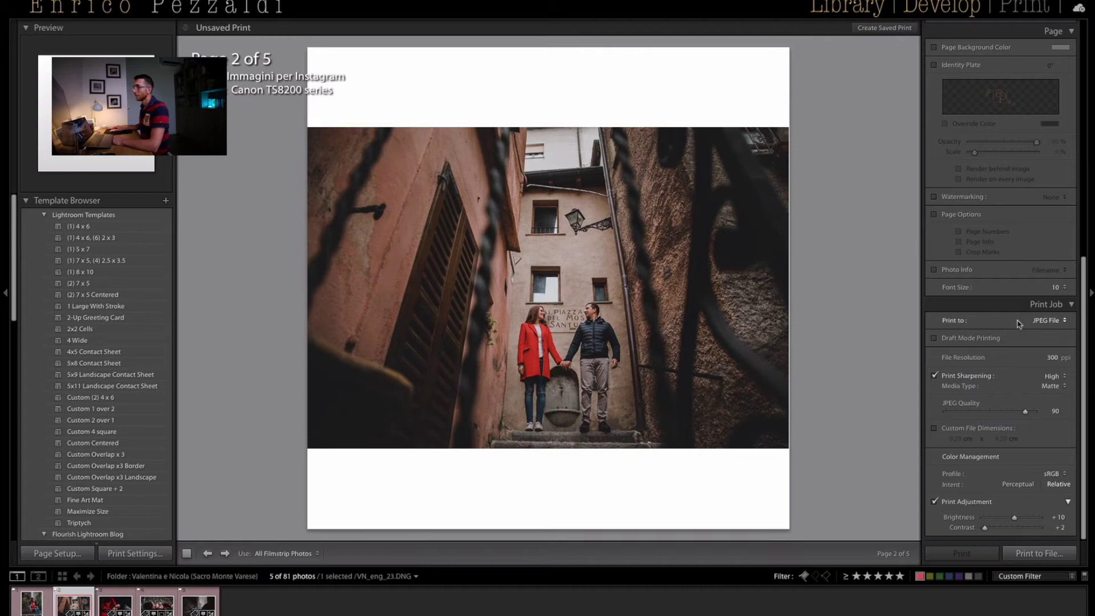
Keep JPEG File output at 300 ppi file resolution and JPEG quality 90.
left_click(1050, 326)
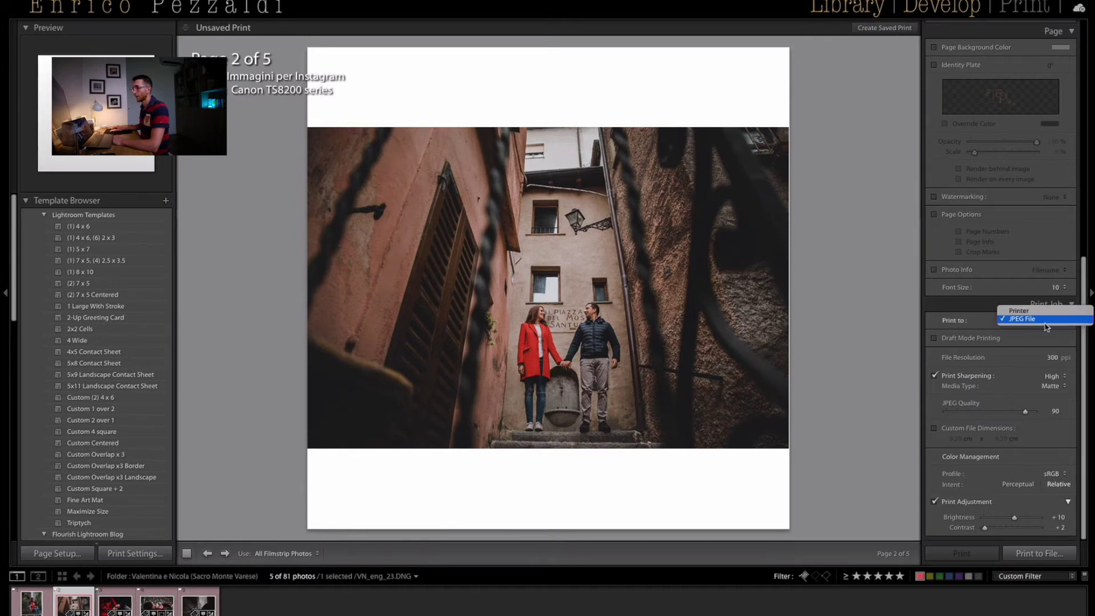
left_click(1045, 319)
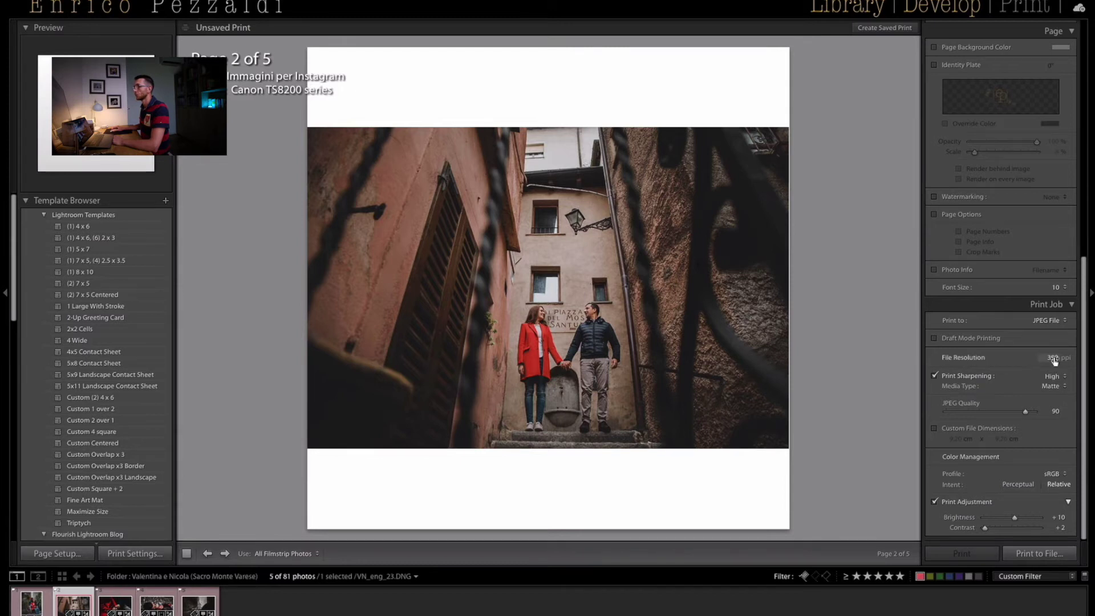
left_click_drag(1054, 359, 1053, 362)
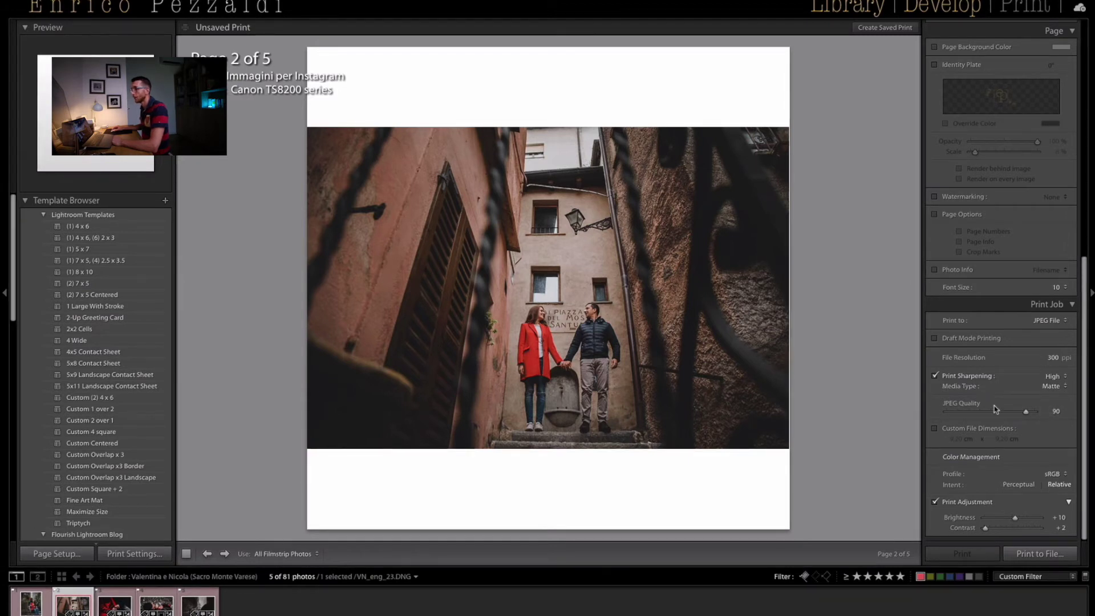
left_click_drag(1053, 415, 1053, 413)
key("8")
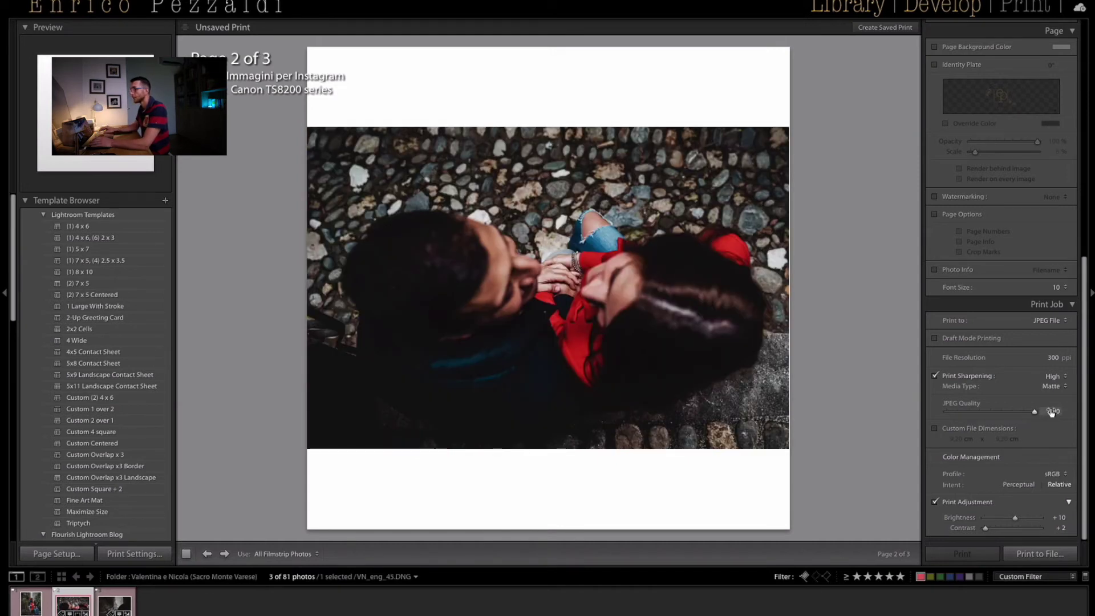
left_click(1053, 412)
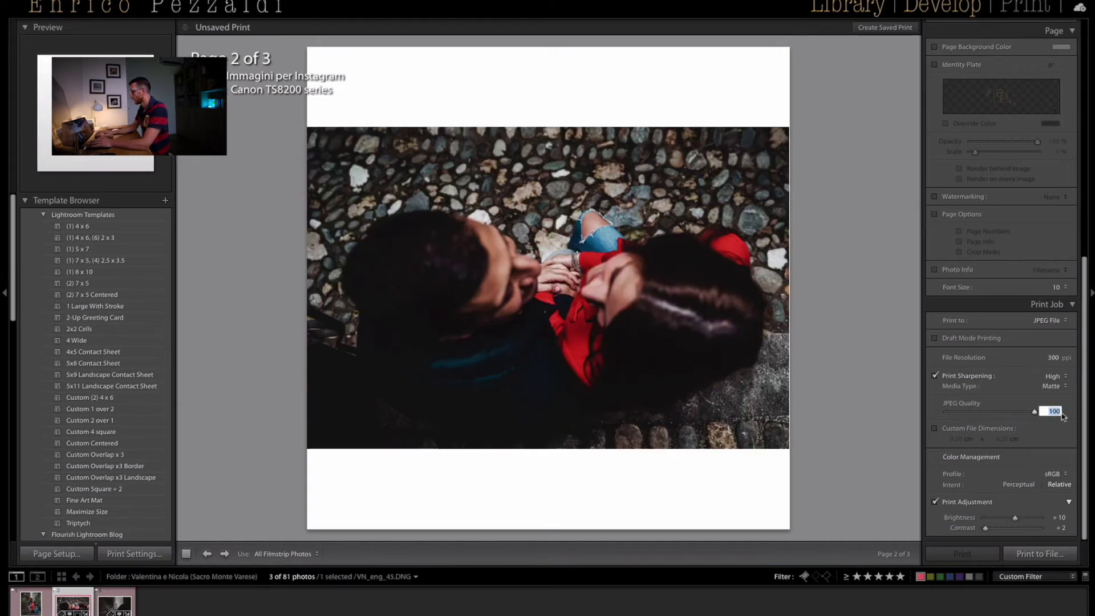
type("80")
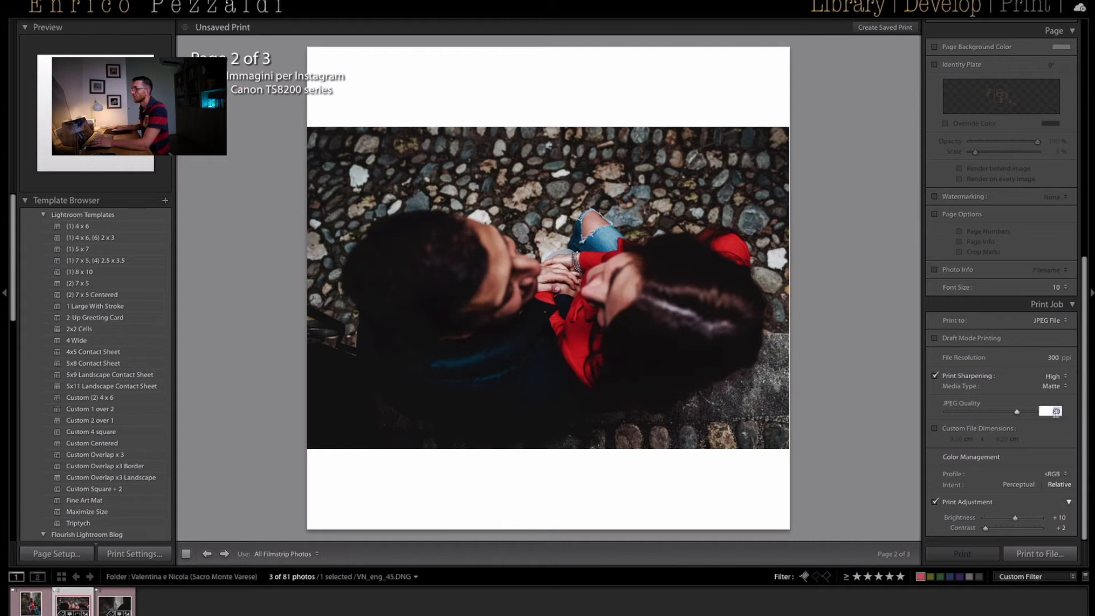
type("90")
key("Tab")
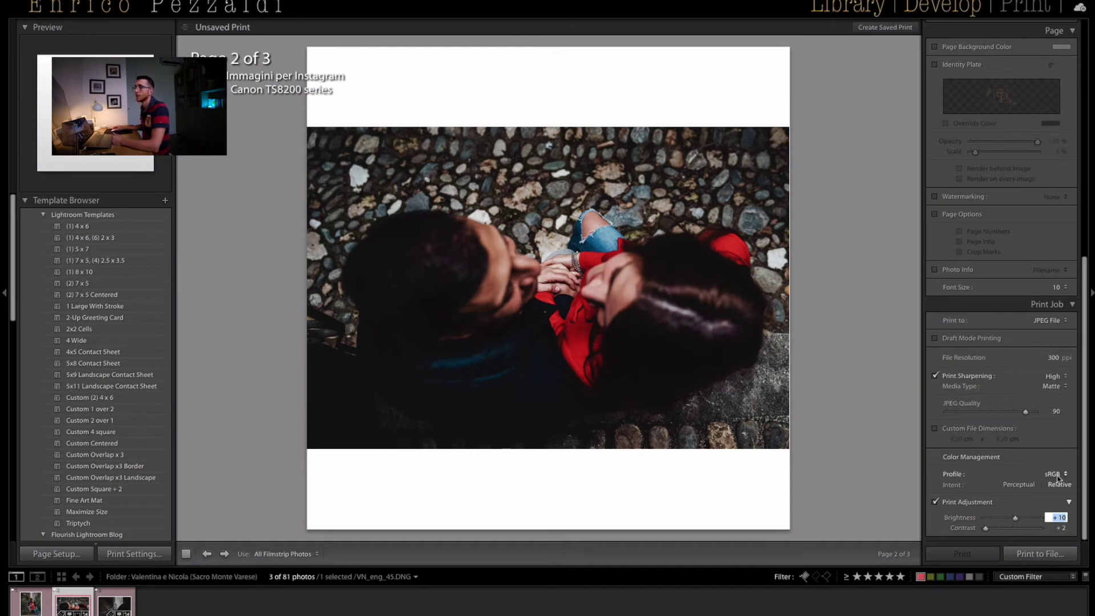
Reselect all five photos and re-enter JPEG quality 90.
left_click(1052, 555)
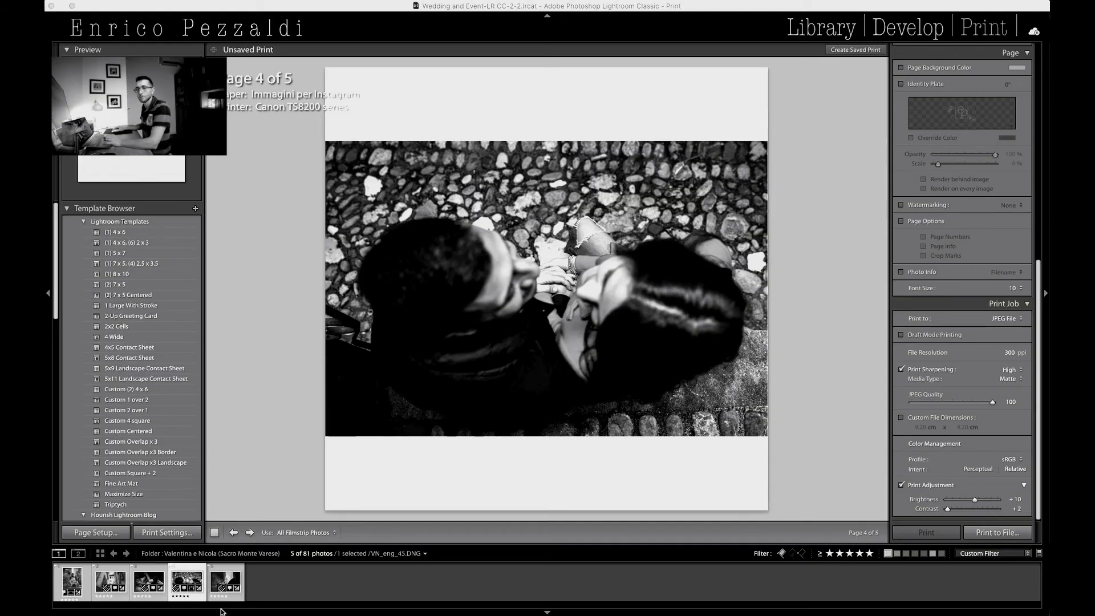
left_click(87, 580)
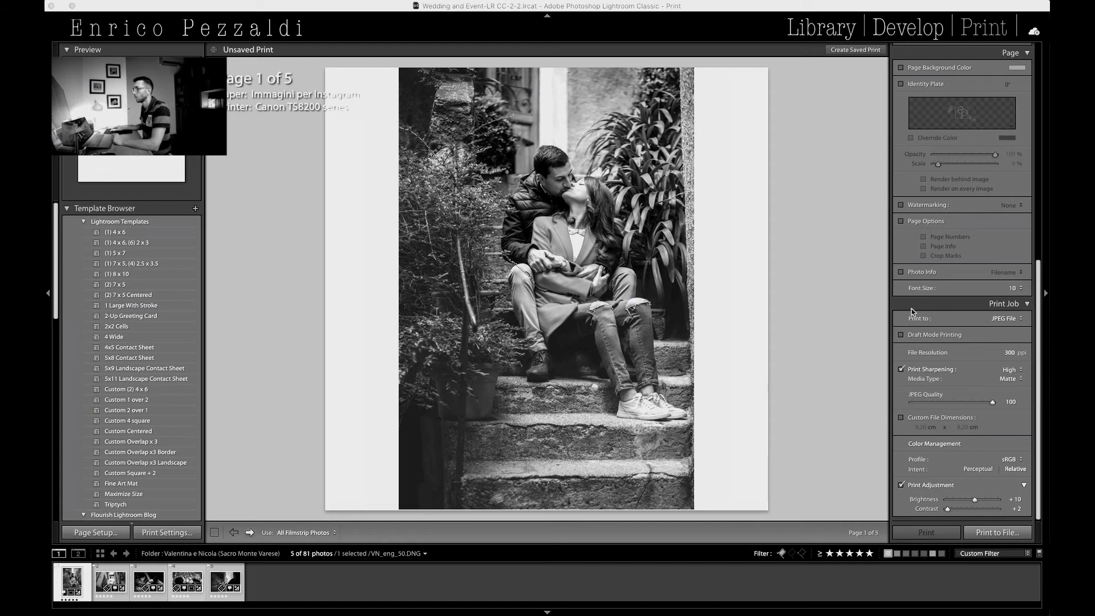
left_click(1009, 402)
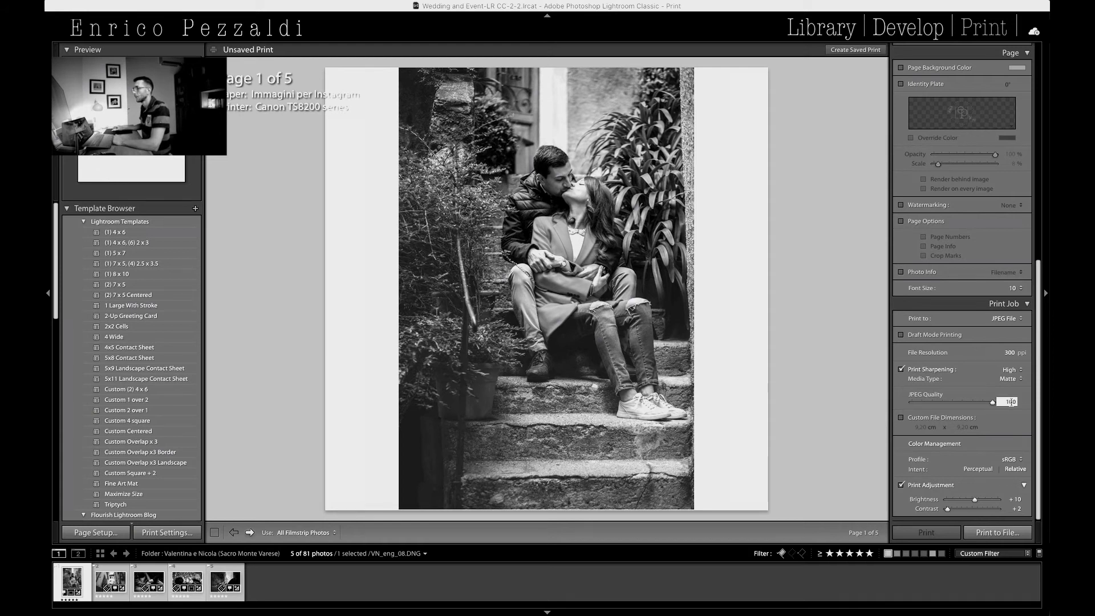
type("90")
key("Tab")
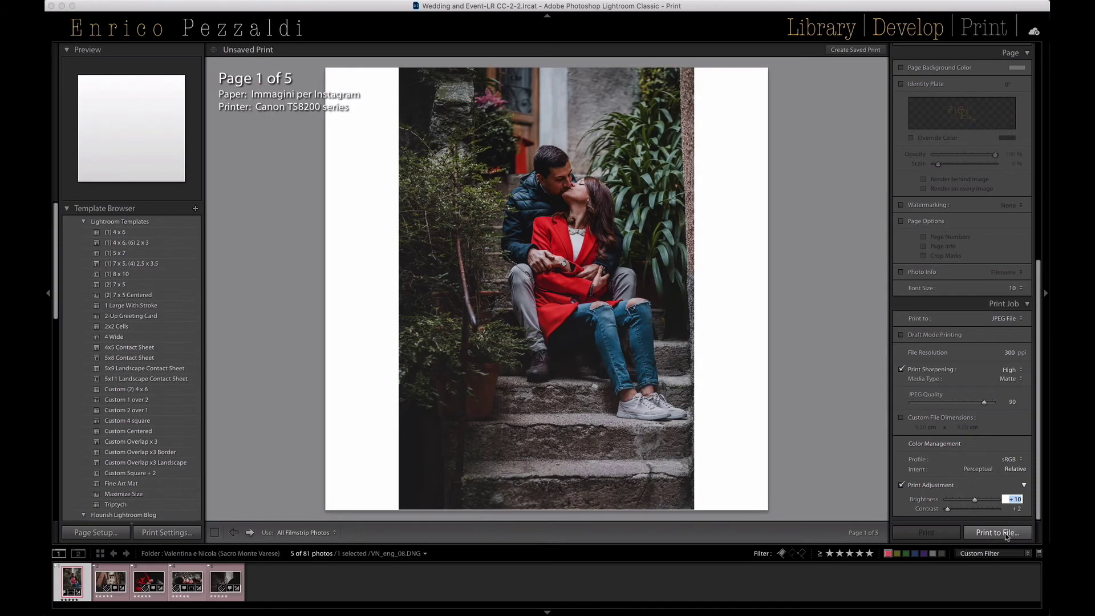
Save to a new Desktop folder Prova Immmagini Internet, with file name Engagement Varese.
left_click(1007, 533)
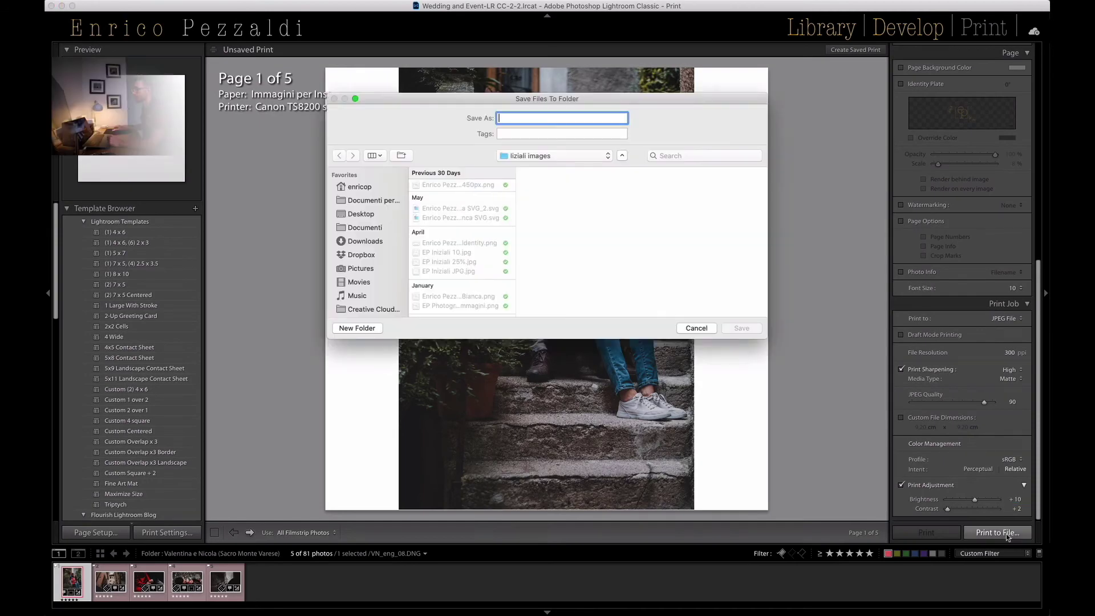
left_click(368, 215)
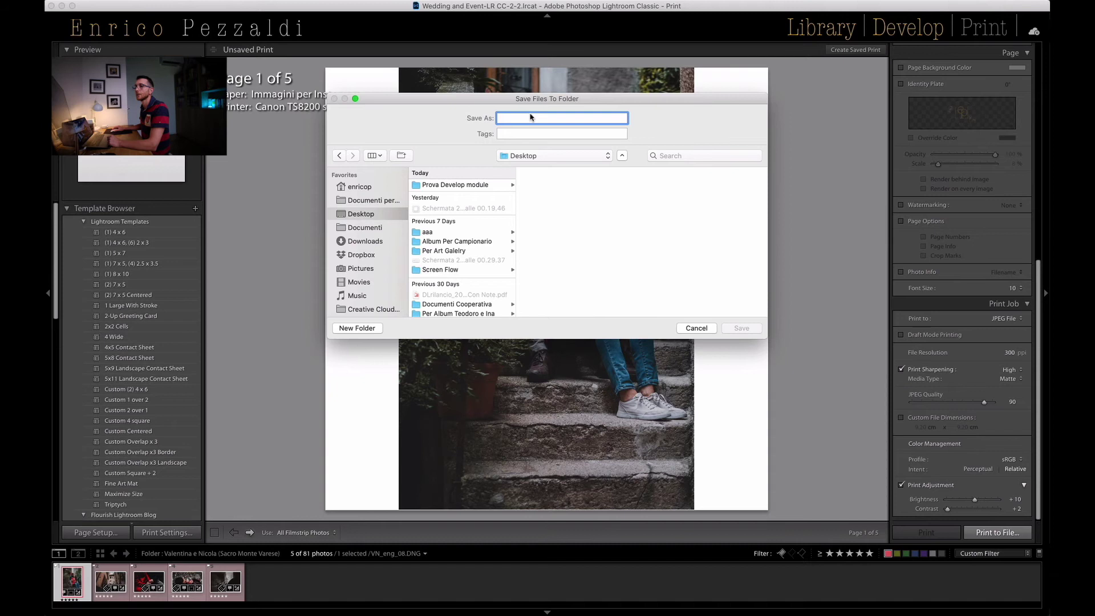
left_click(358, 329)
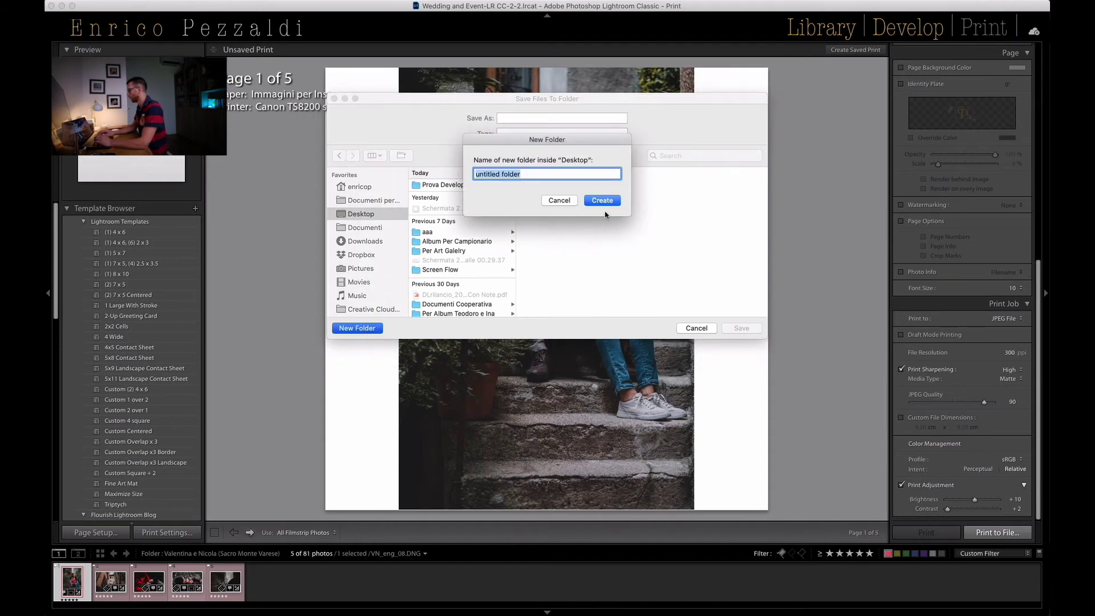
type("Prova Immmagini Internet")
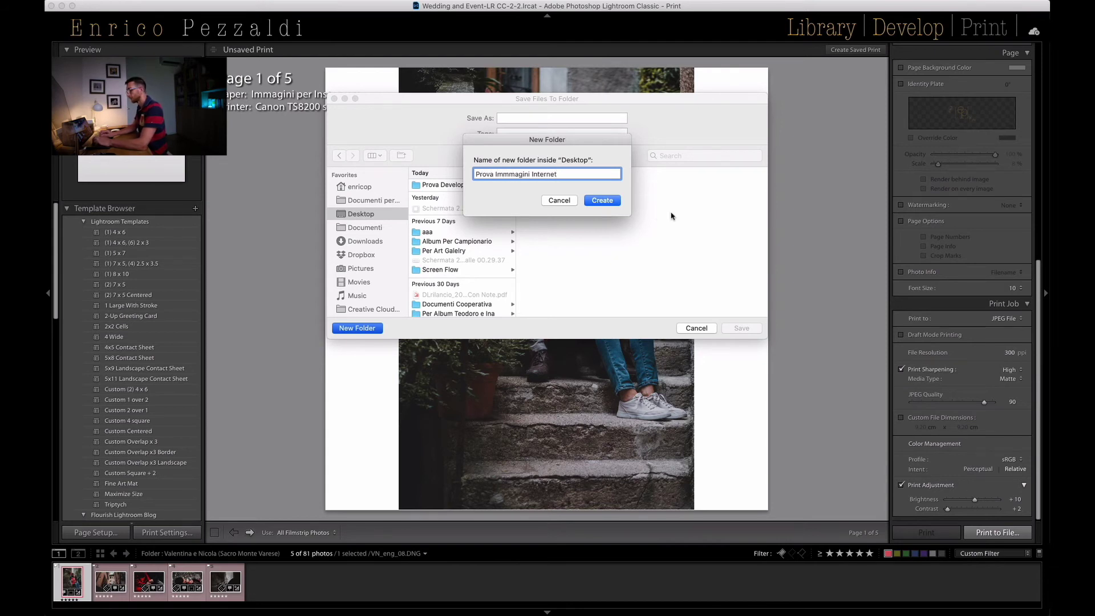
left_click(605, 201)
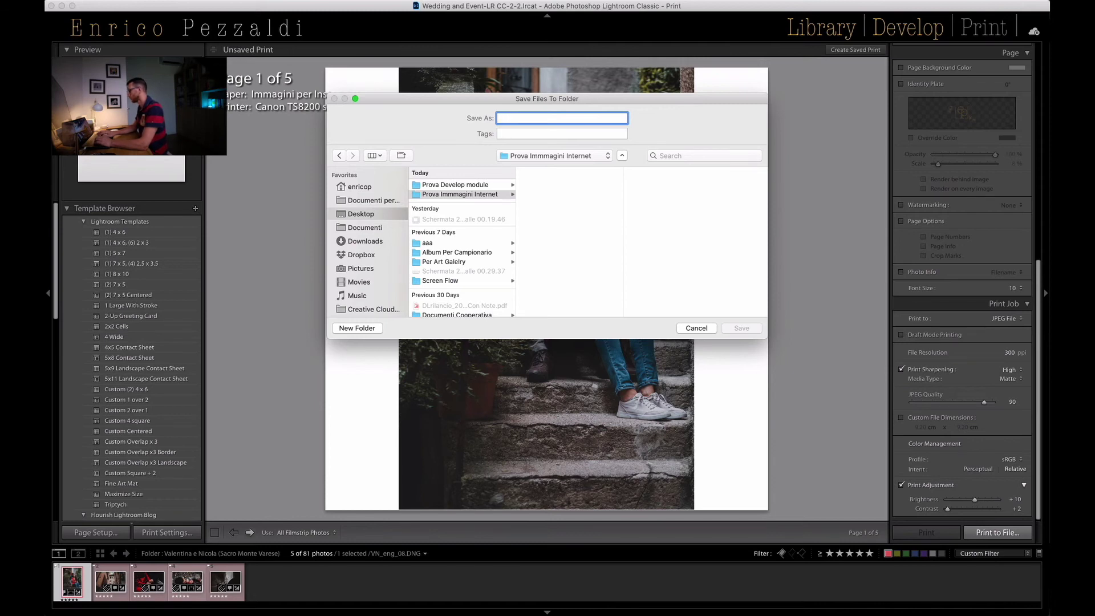
type("Engagement Varese")
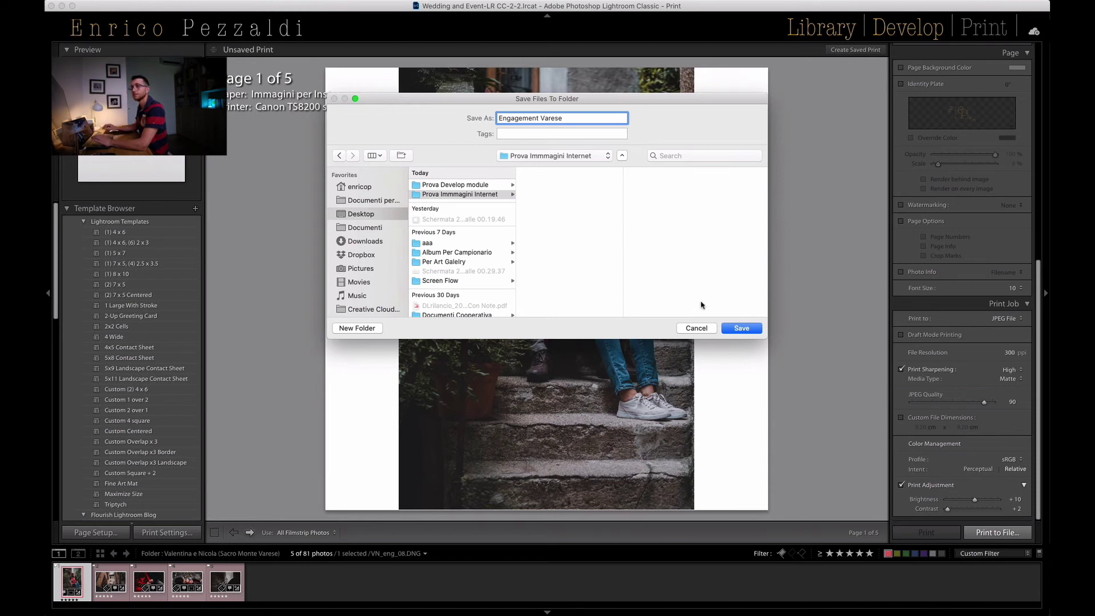
Save the JPEGs and open Prova Immmagini Internet > Engagement Varese in Finder.
left_click(741, 329)
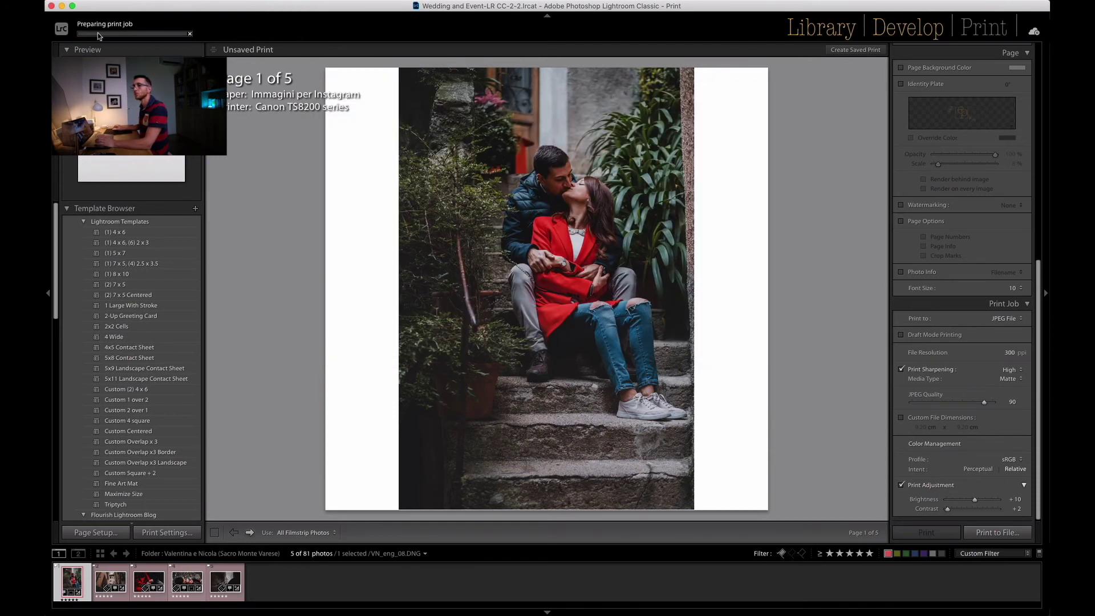
key("ctrl+Up")
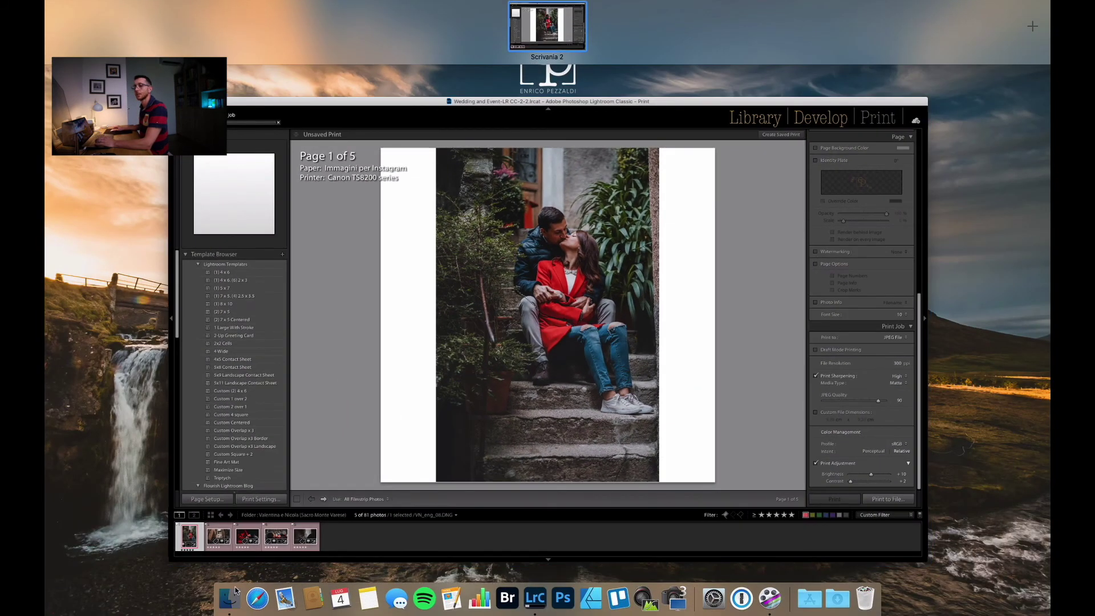
left_click(231, 596)
left_click(315, 107)
left_click(398, 103)
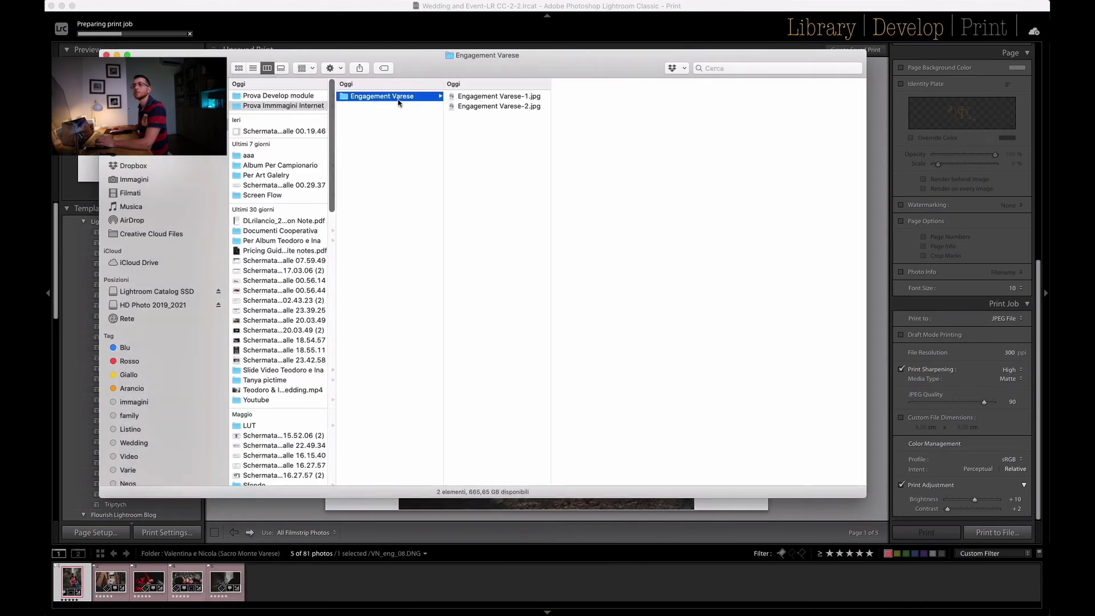
left_click_drag(551, 126, 608, 126)
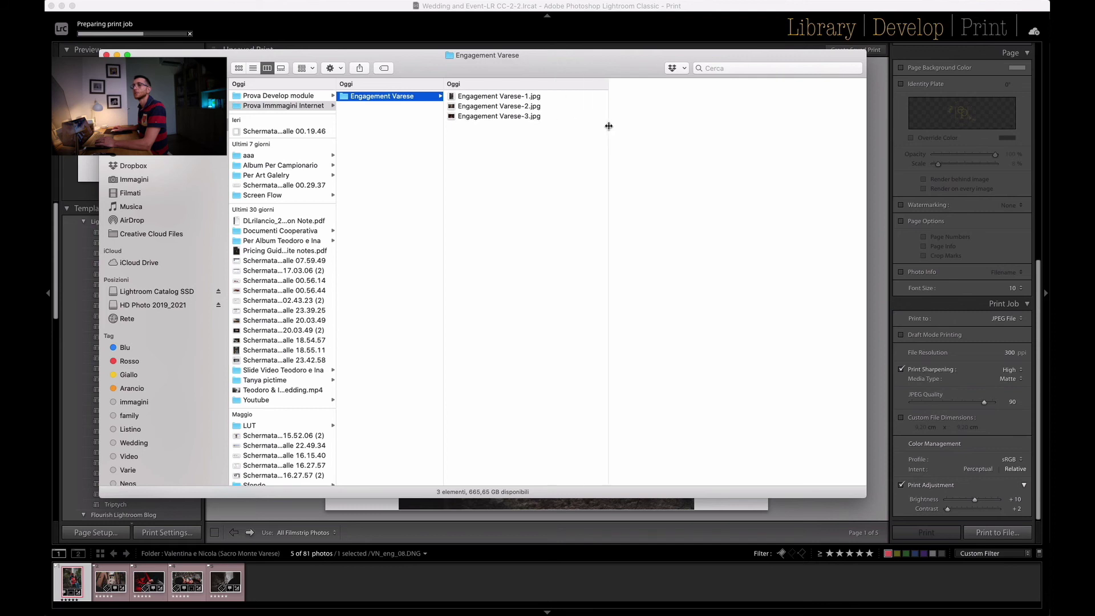
Quick Look Engagement Varese-1.jpg and the following exported JPEGs.
left_click(547, 98)
key("space")
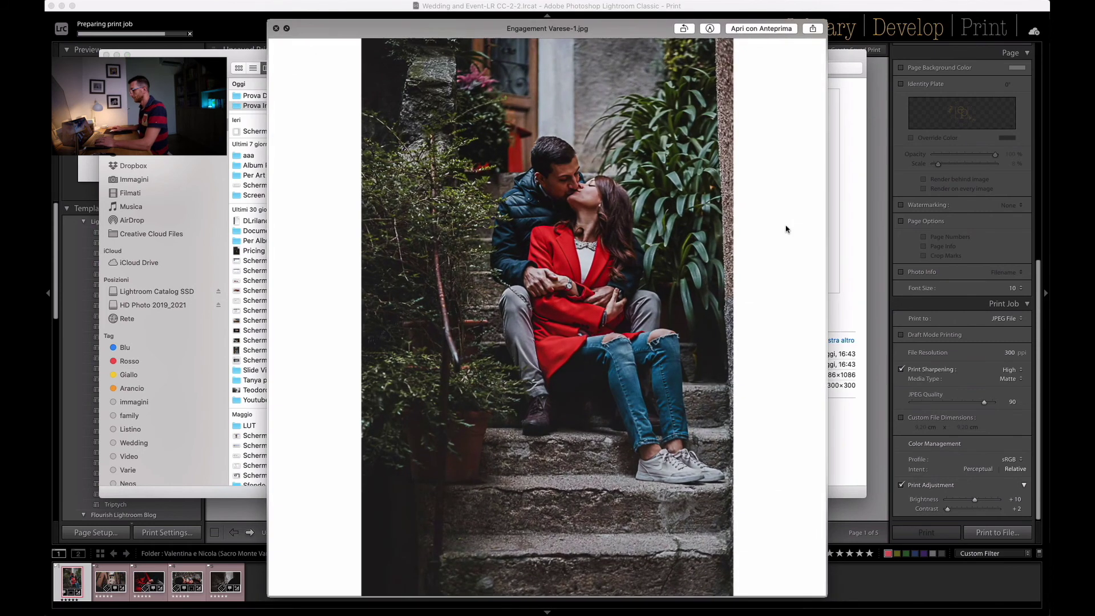
key("Down")
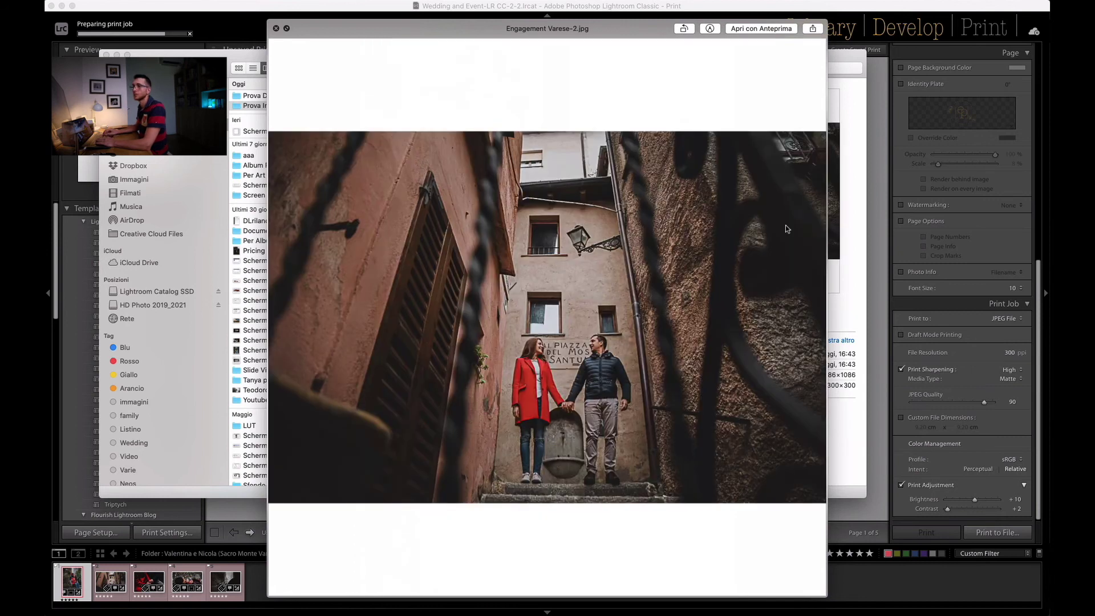
key("Down")
key("Down")
key("space")
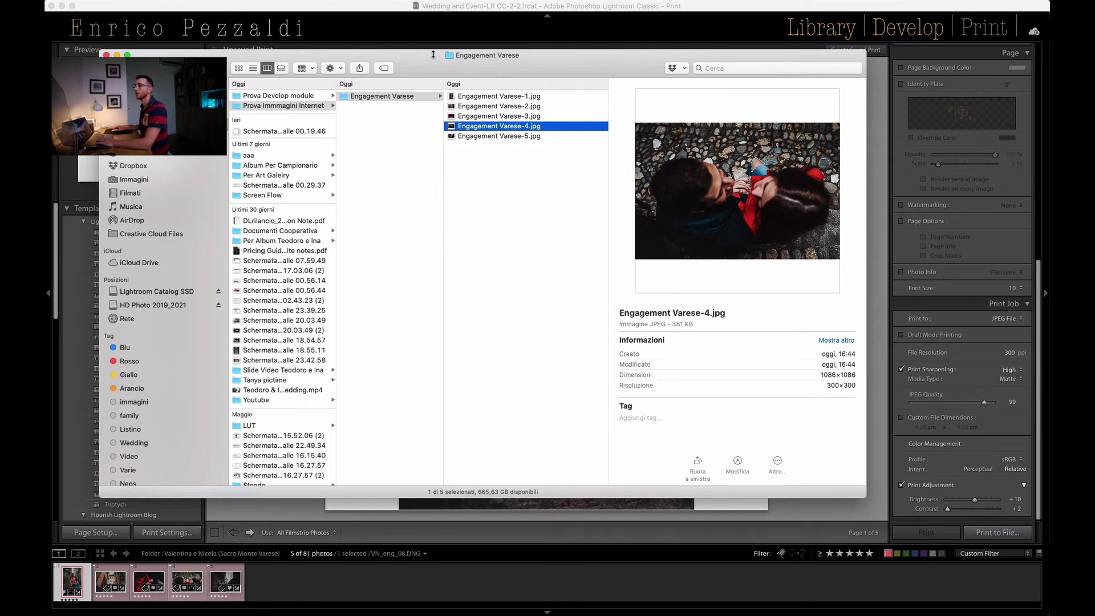
left_click_drag(620, 73, 648, 72)
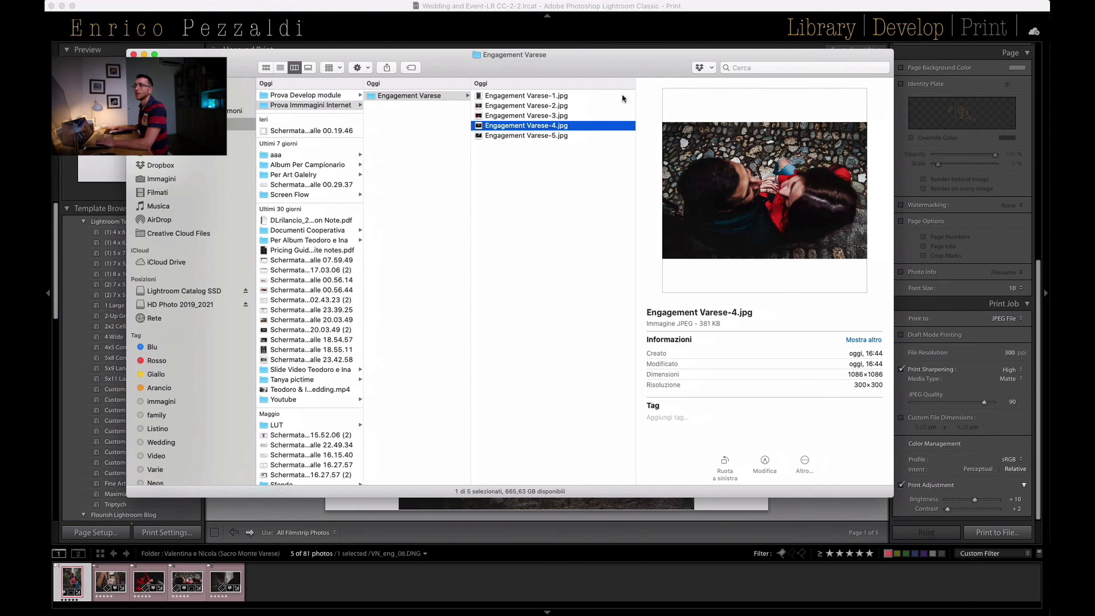
left_click(583, 97)
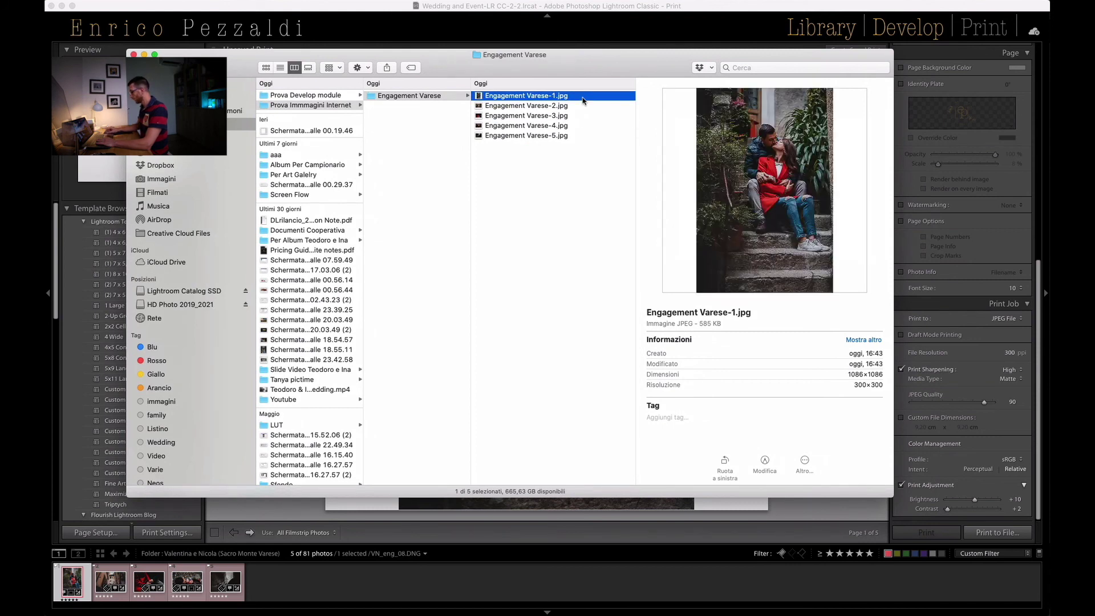
key("Down")
key("Down")
key("Down")
key("Down")
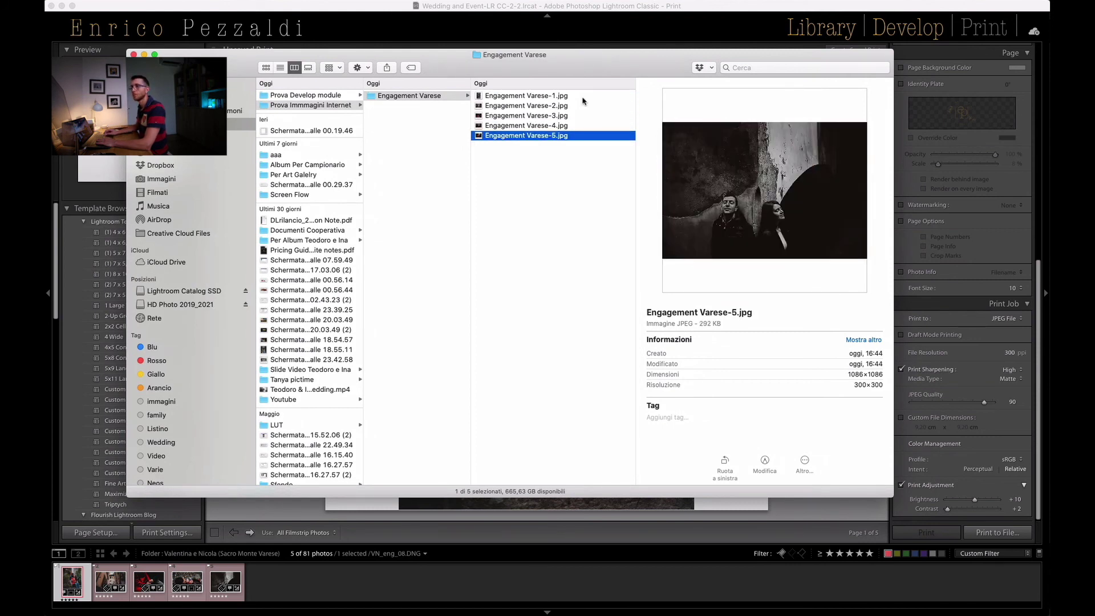